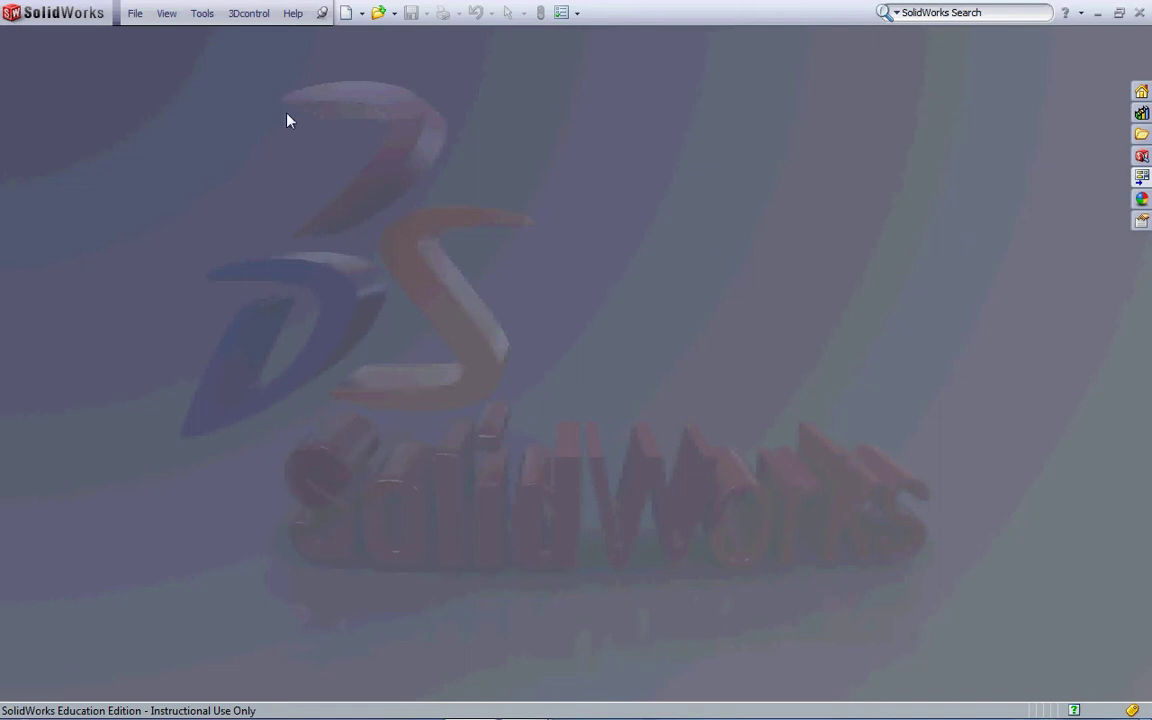
Create a new blank Part document (Part1) via File > New
left_click(135, 13)
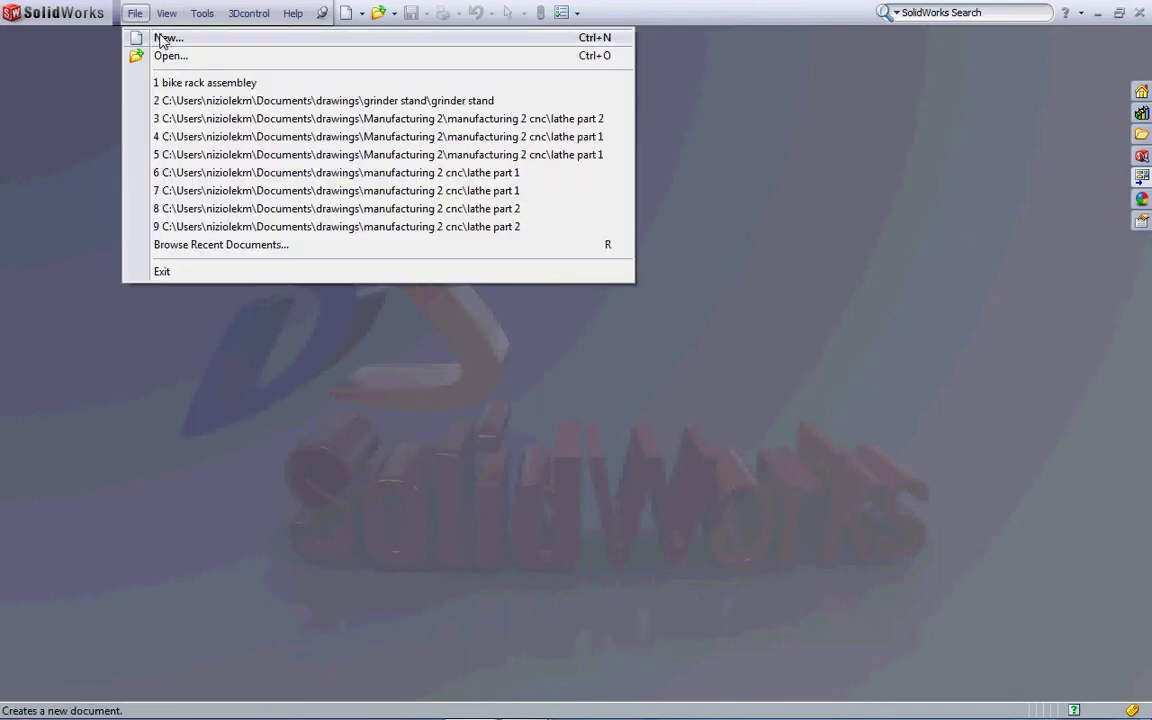
left_click(163, 38)
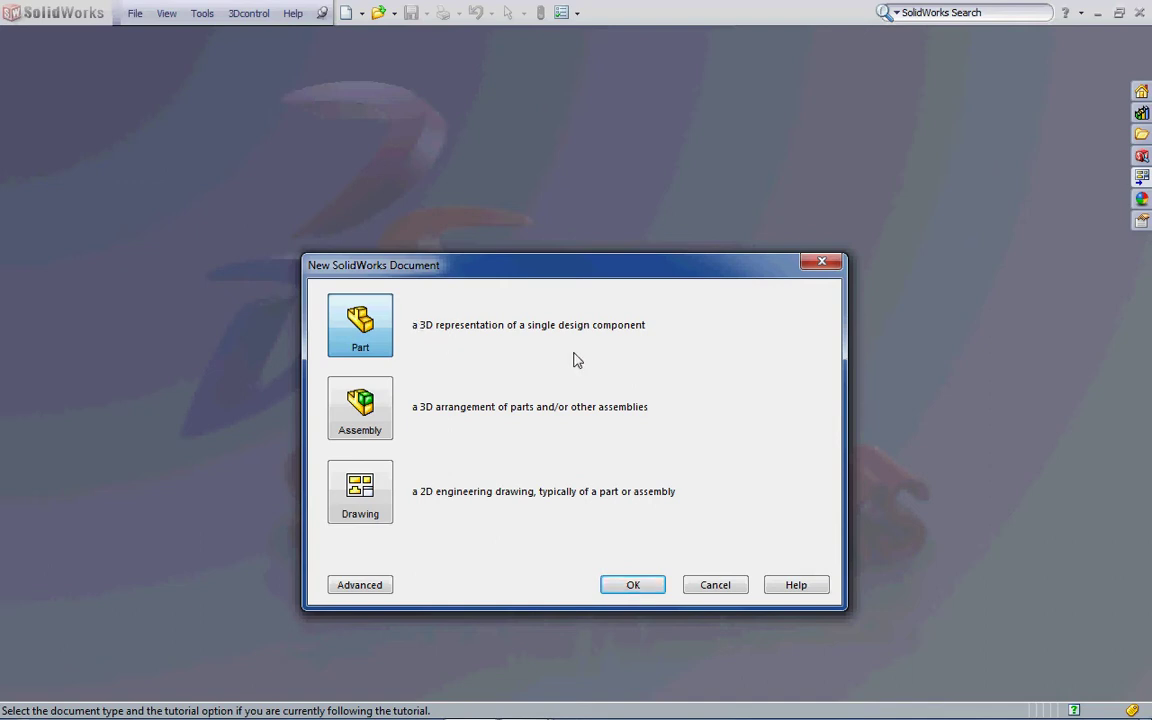
left_click(635, 585)
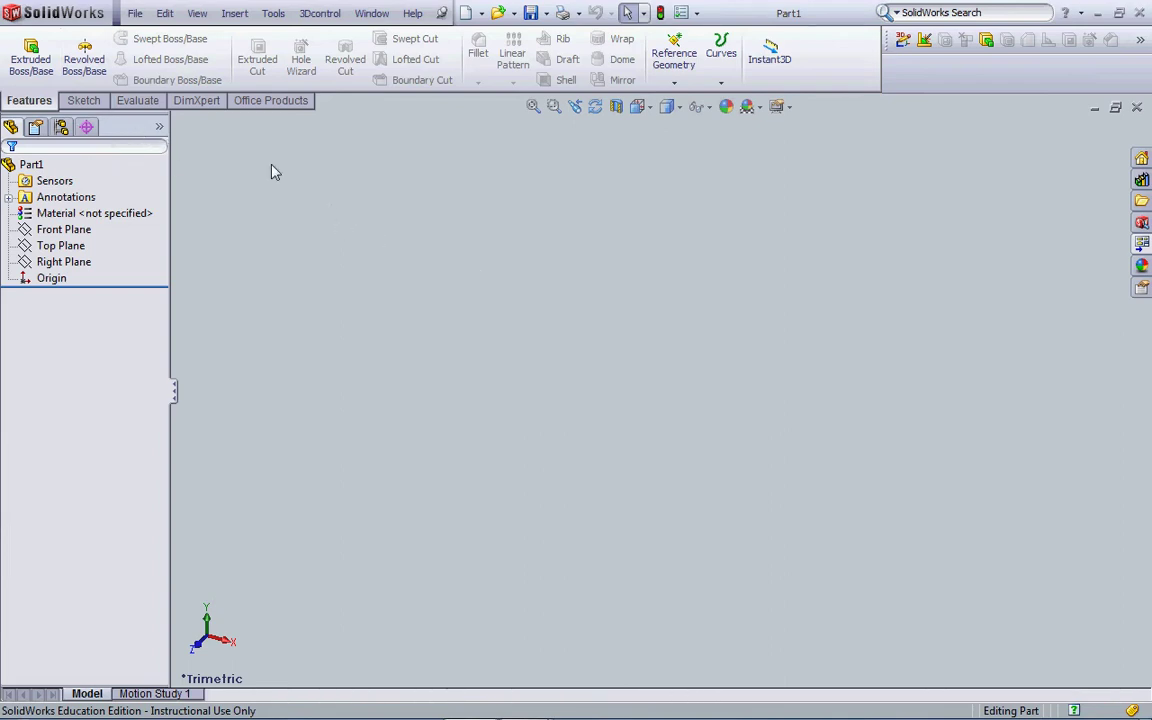
Begin a new sketch on Part1's Front Plane
left_click(84, 101)
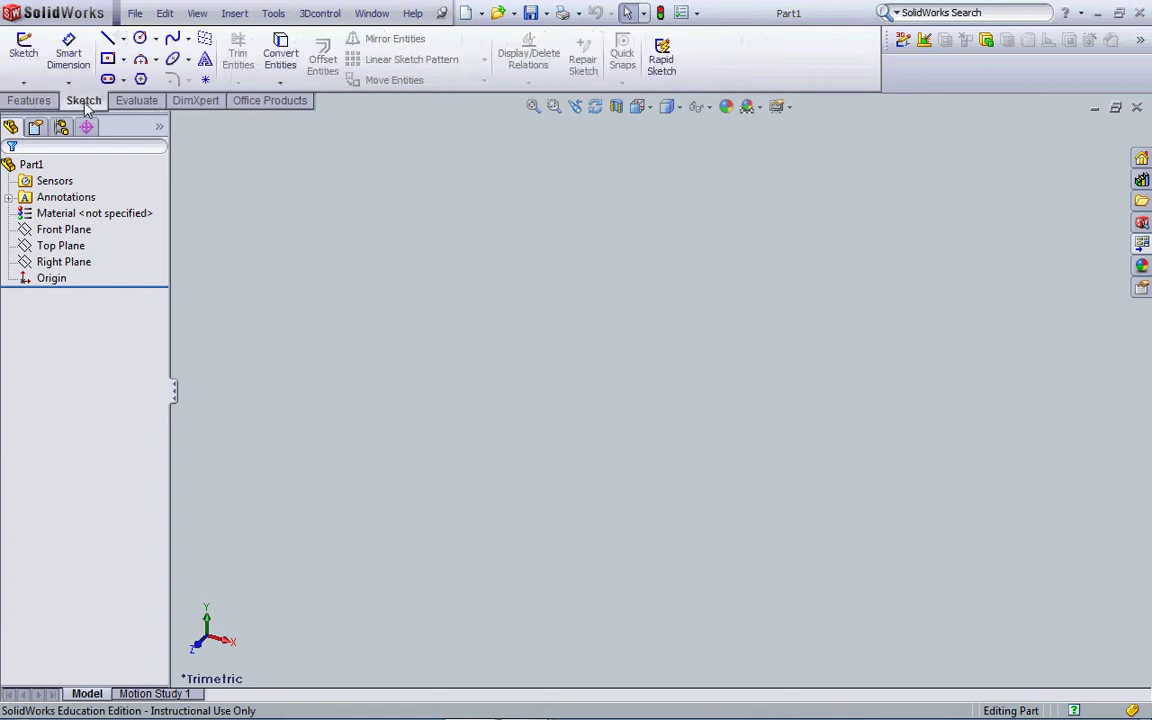
left_click(24, 60)
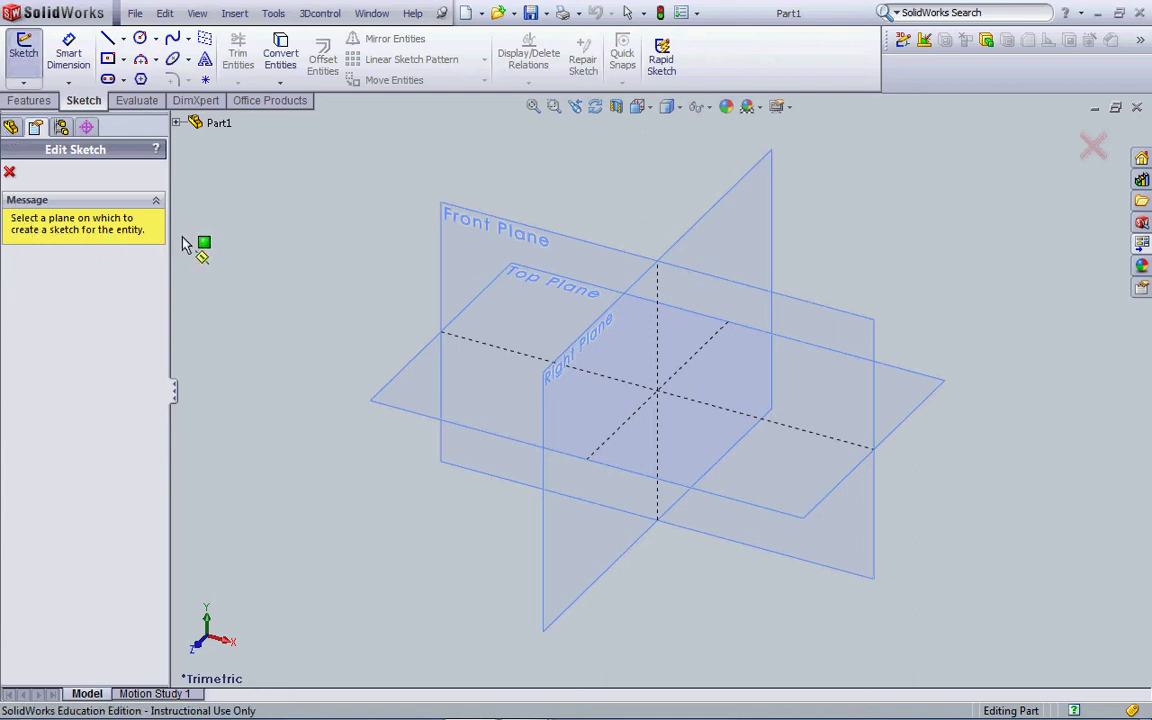
left_click(472, 228)
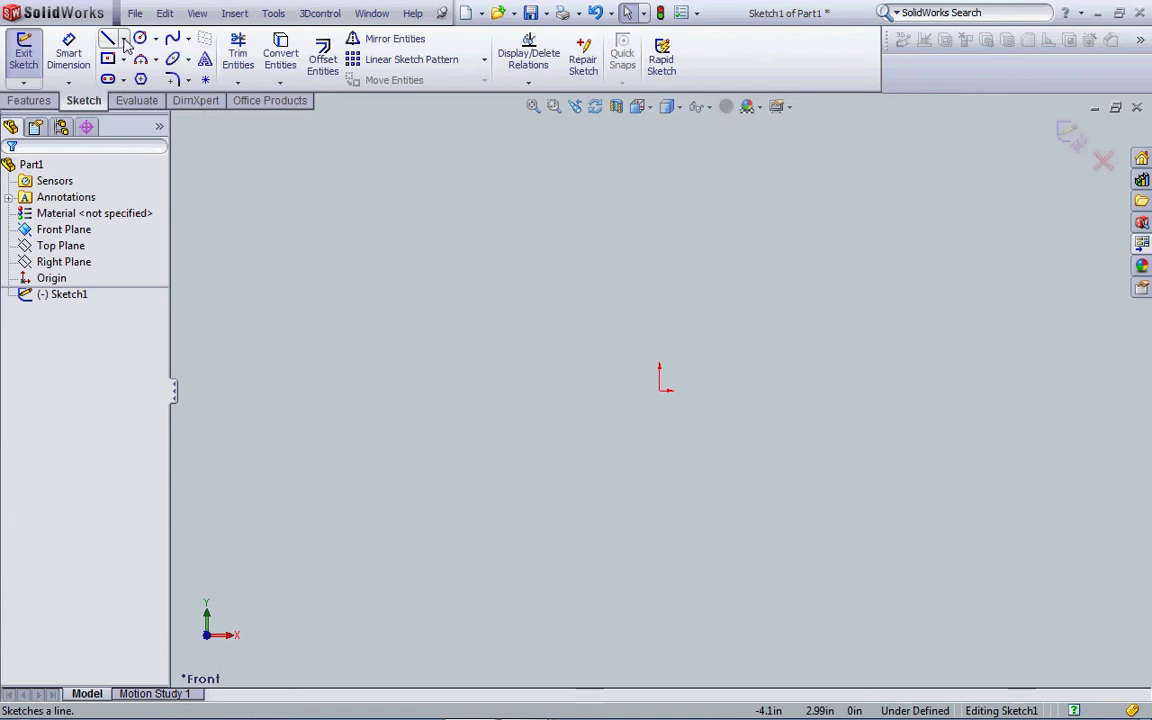
Draw a horizontal centerline starting at the origin and extending right as the revolve axis
left_click(123, 39)
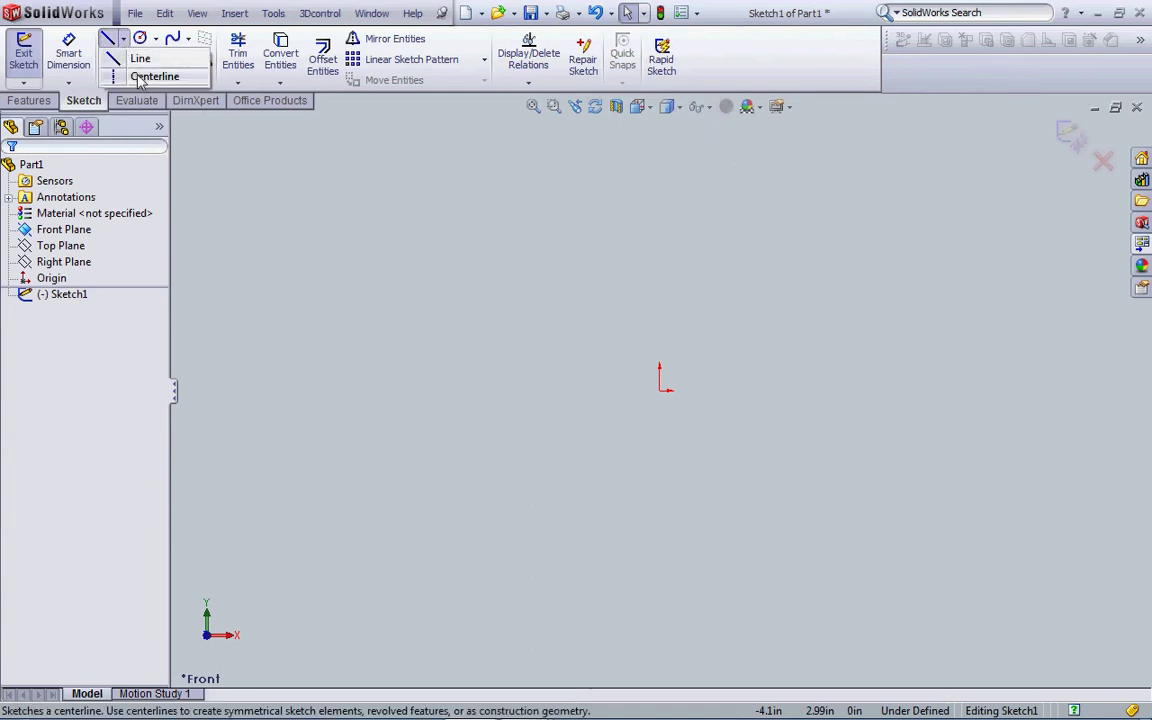
left_click(150, 77)
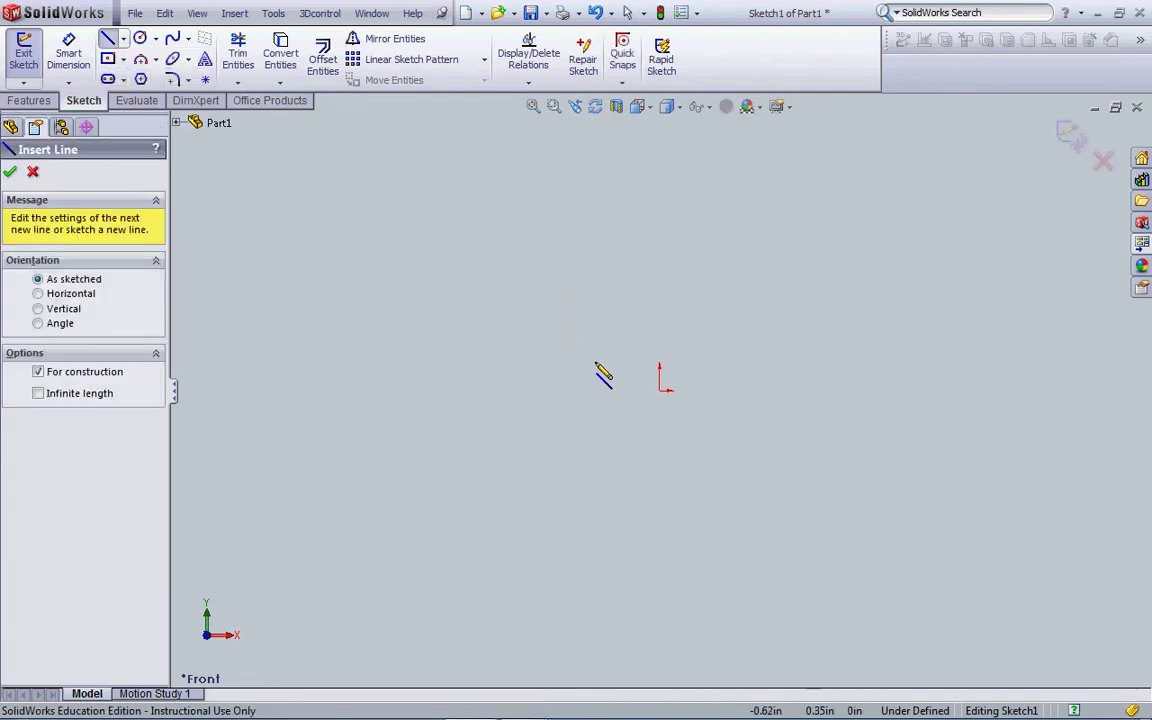
left_click(659, 390)
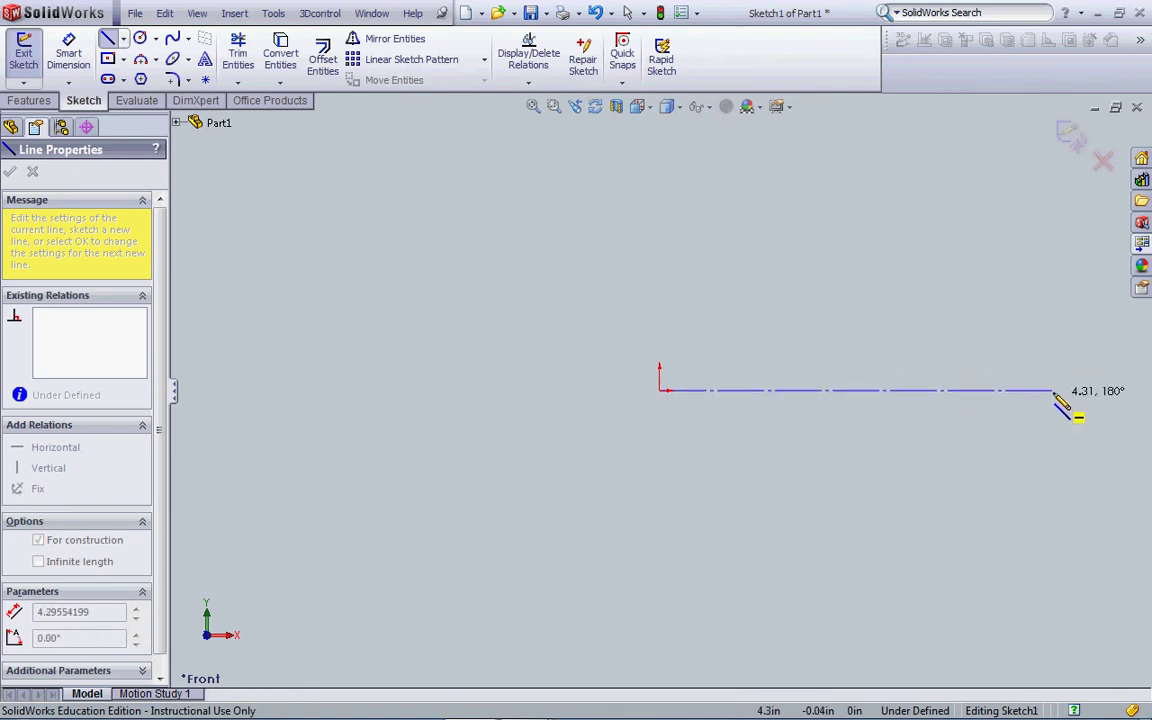
left_click(1053, 390)
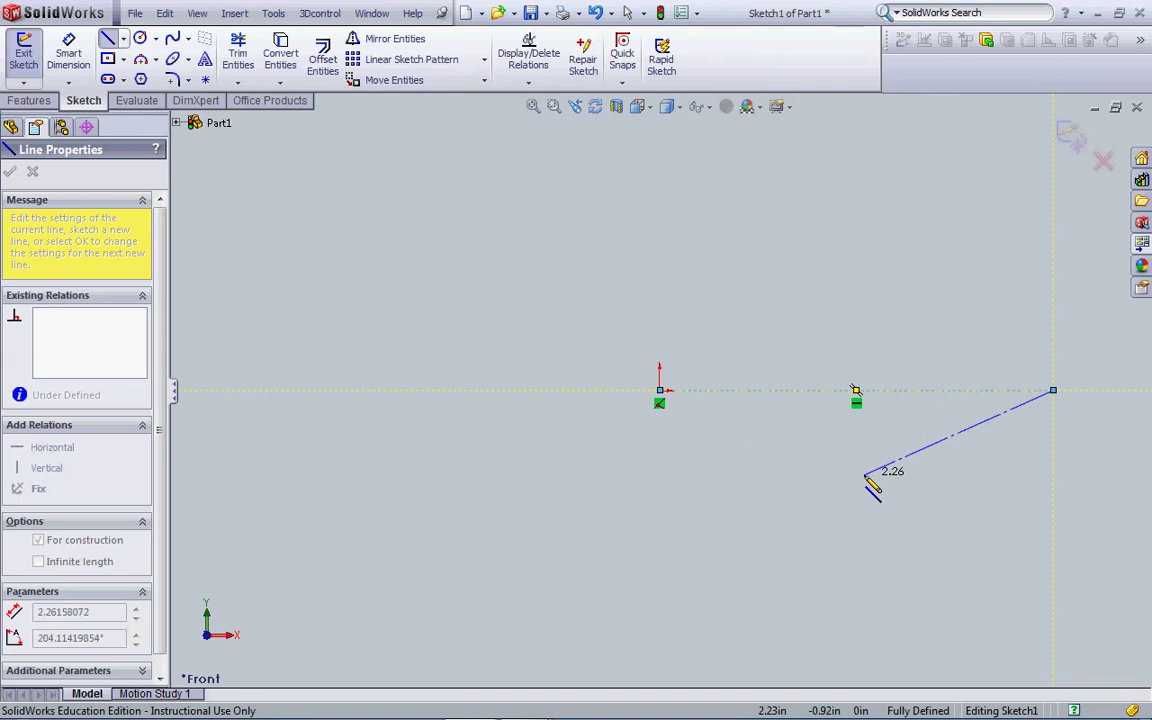
key("Escape")
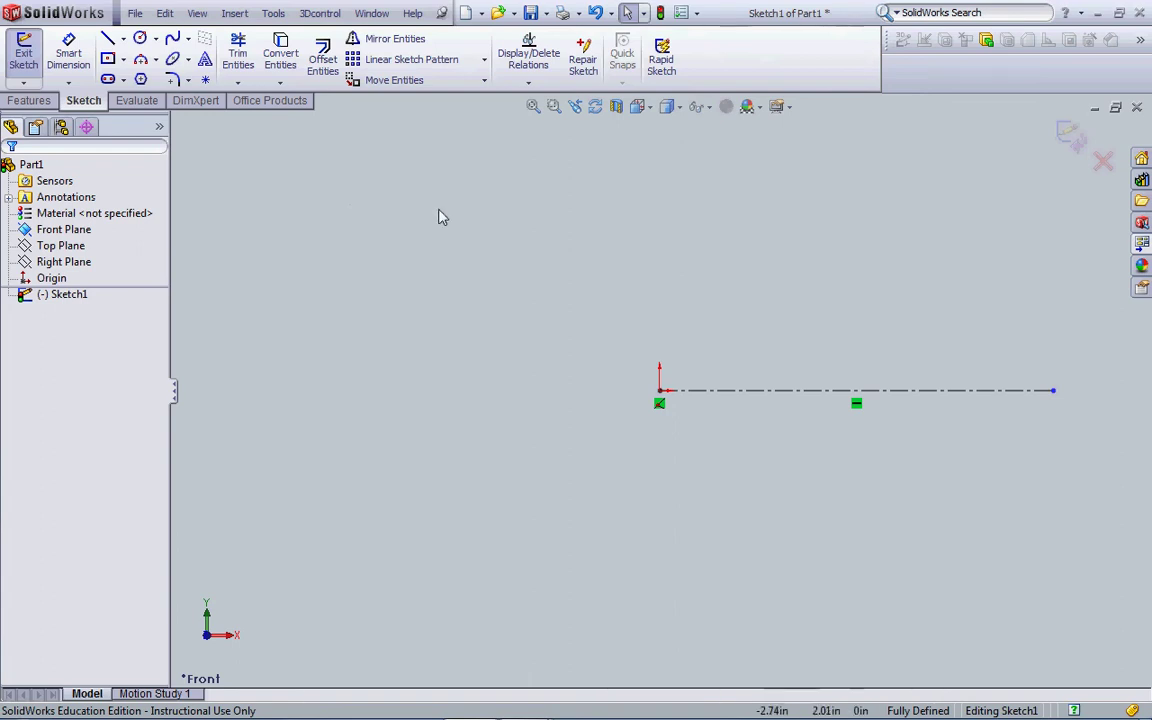
Draw the profile's vertical edge up from the origin, top edge, short sloped edge and middle horizontal edge
left_click(108, 40)
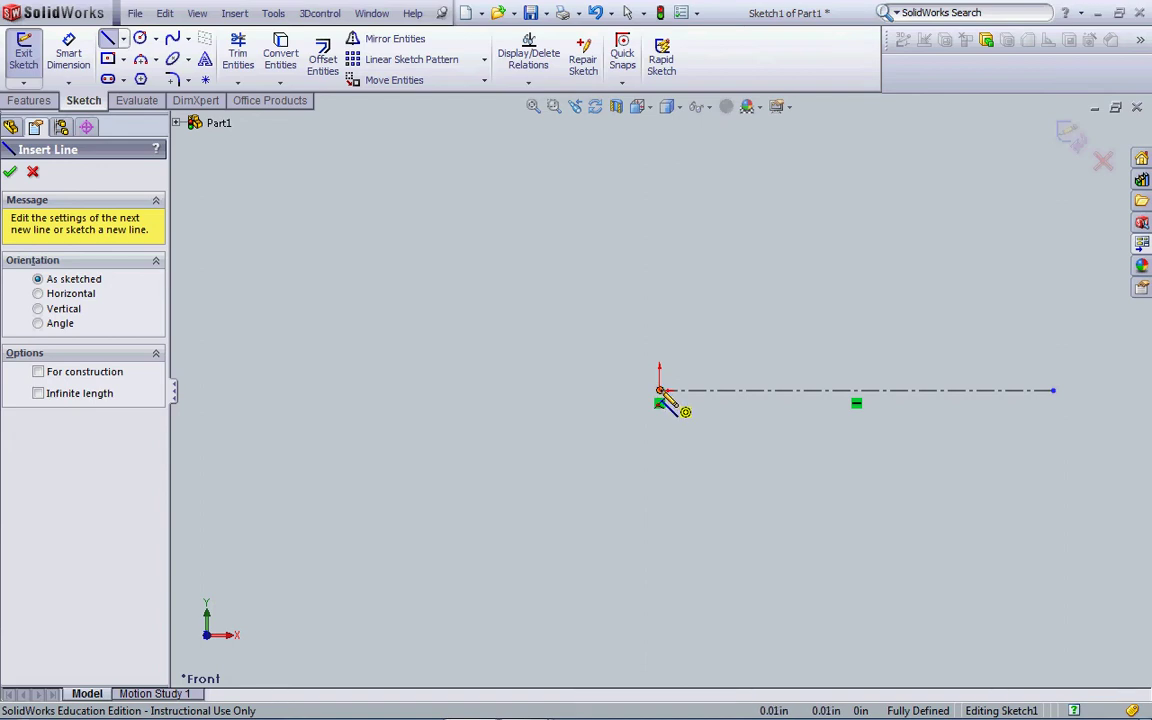
left_click(660, 390)
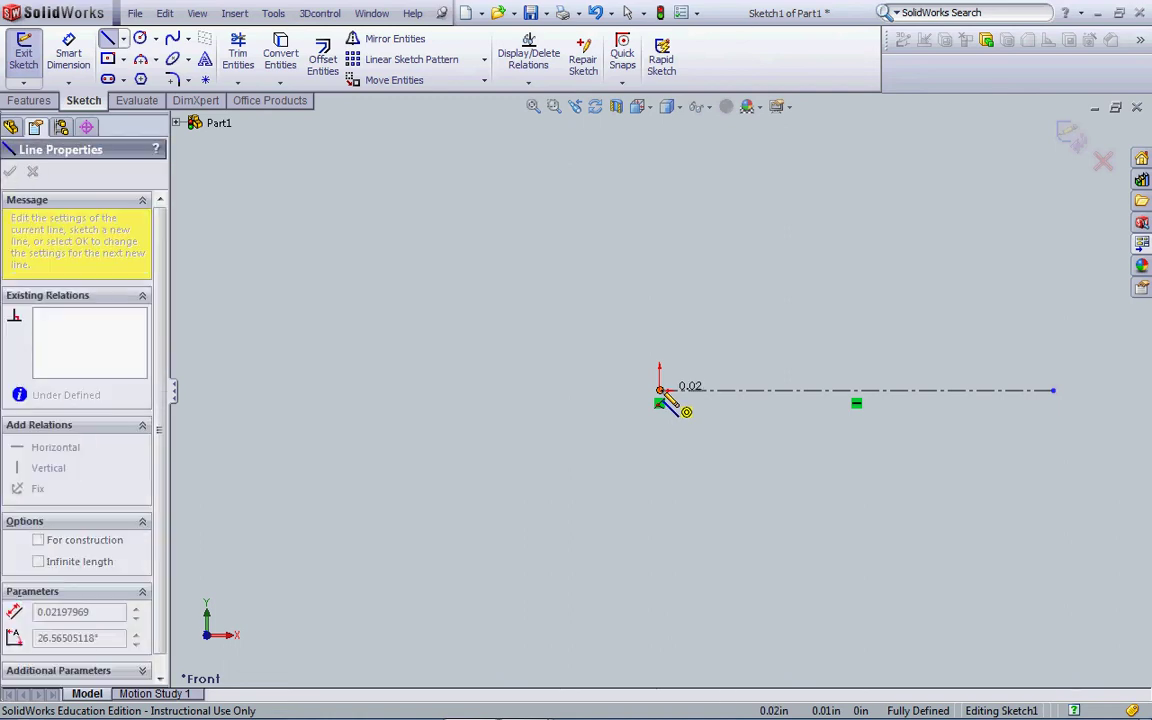
left_click(660, 326)
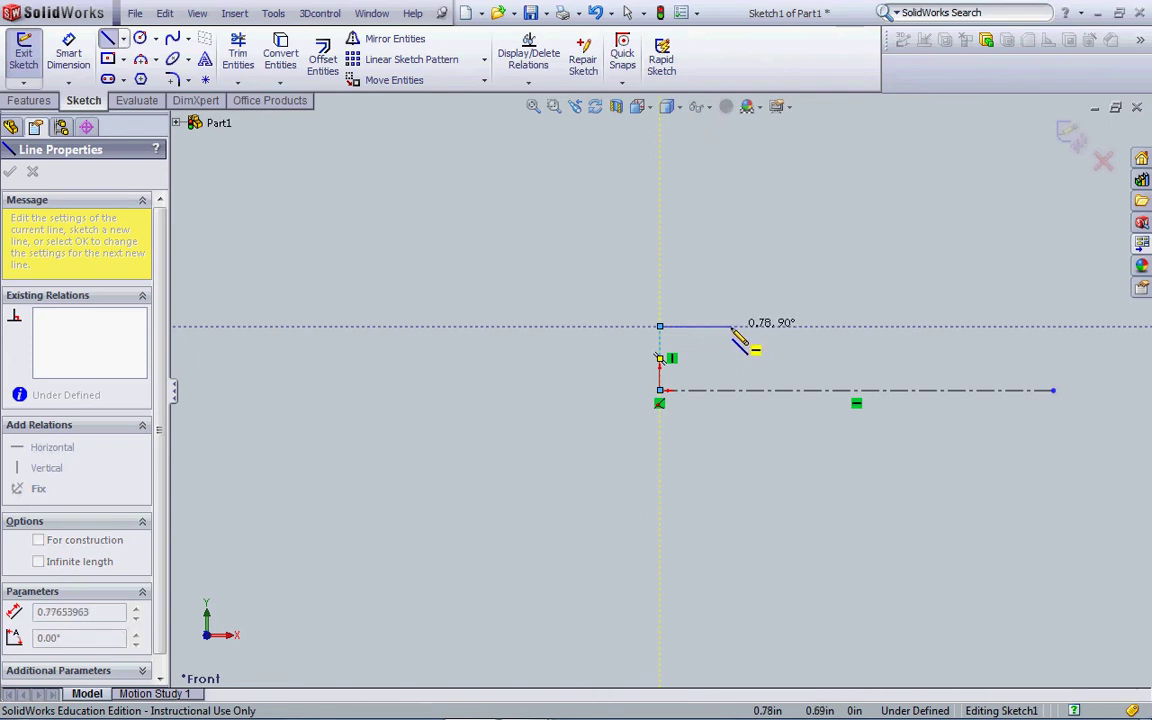
double_click(731, 326)
left_click(733, 329)
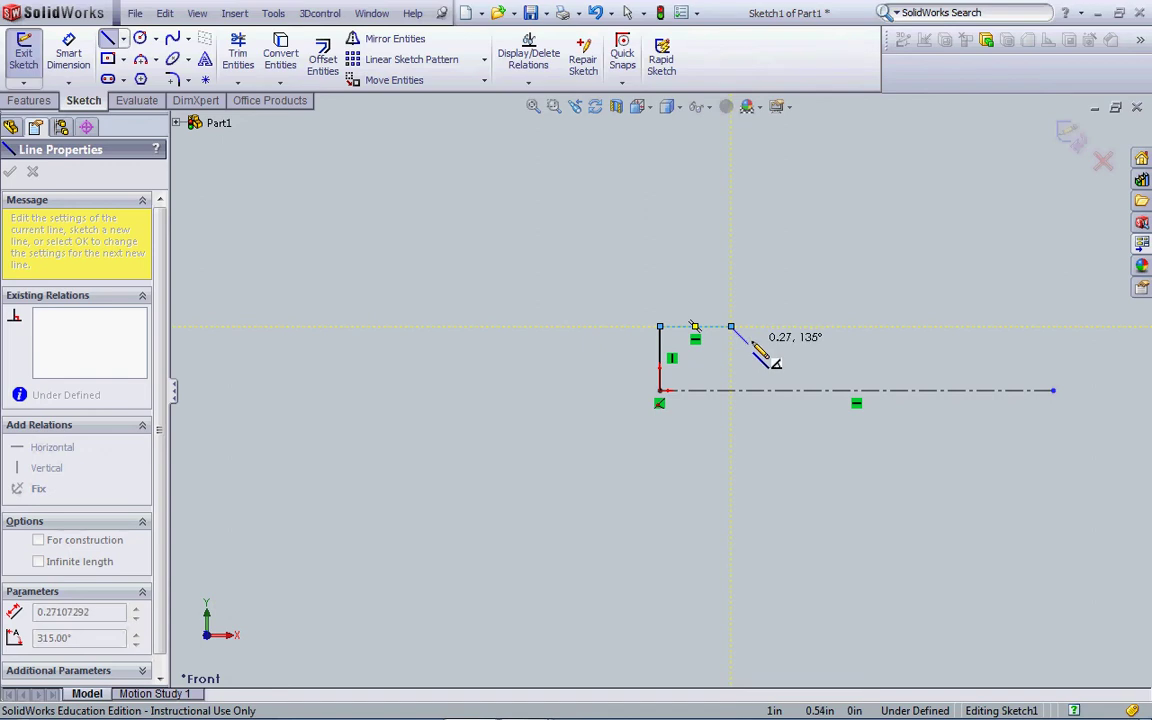
double_click(750, 345)
left_click(750, 345)
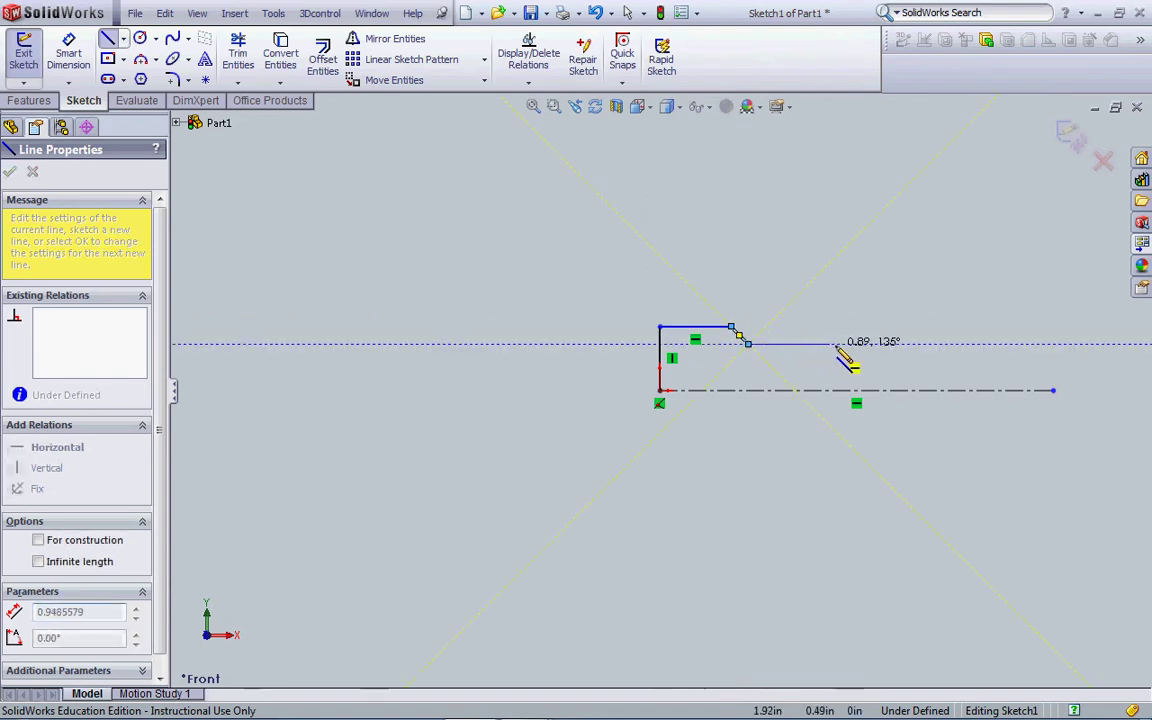
double_click(812, 344)
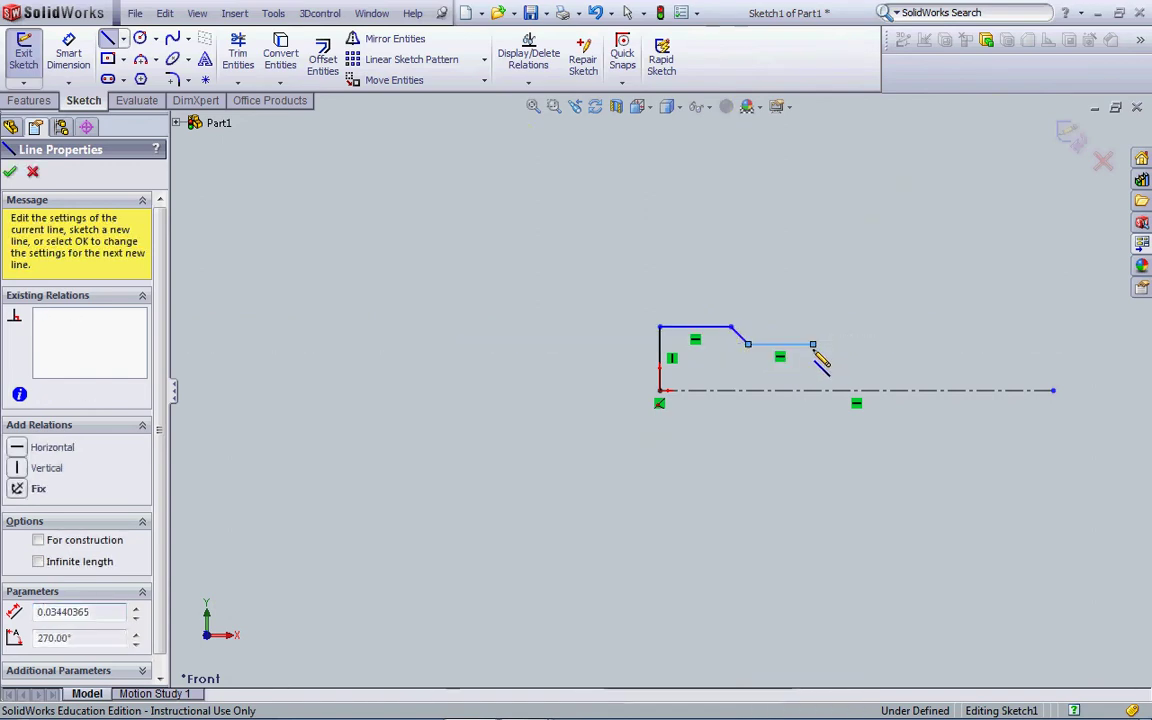
Finish the outline with a short step down, a lower horizontal edge and a final edge down to the centerline
left_click(812, 344)
double_click(812, 364)
left_click(812, 364)
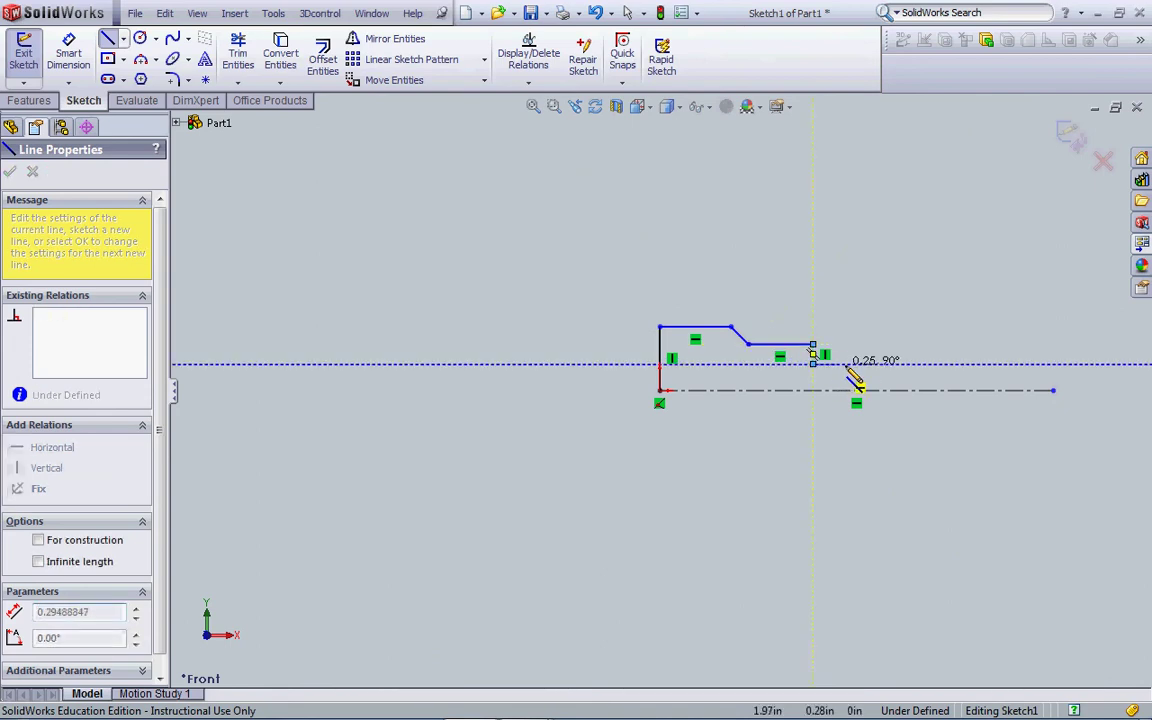
double_click(864, 364)
left_click(864, 364)
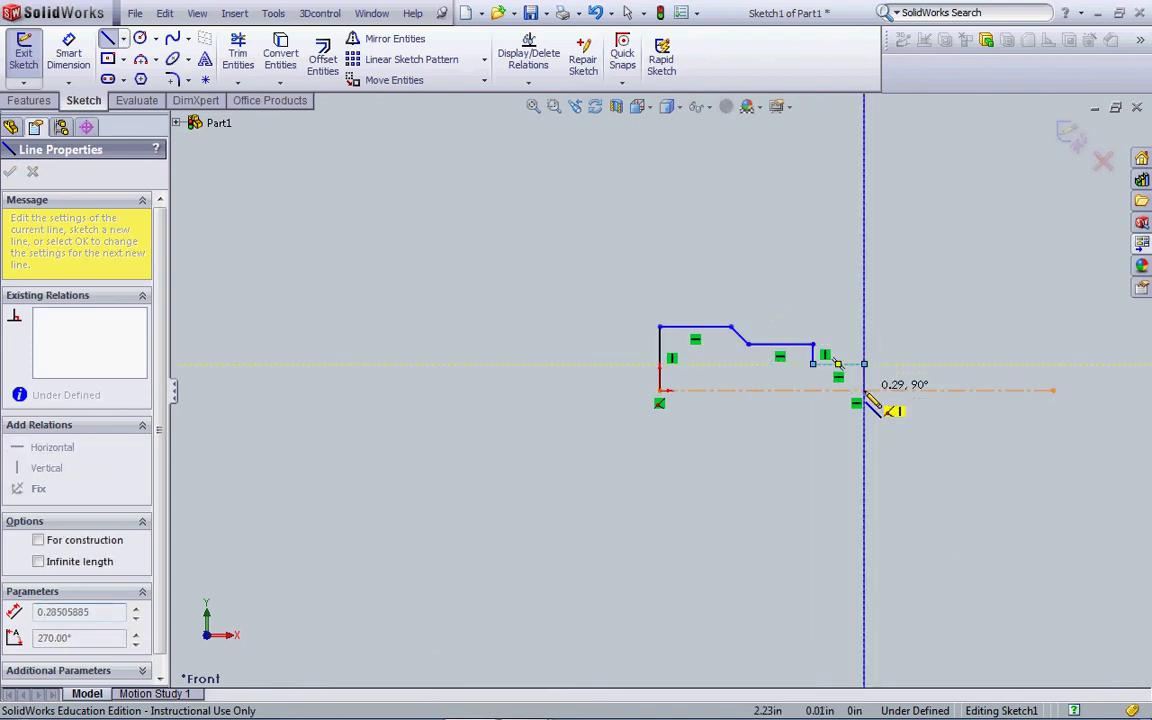
double_click(864, 390)
left_click(864, 390)
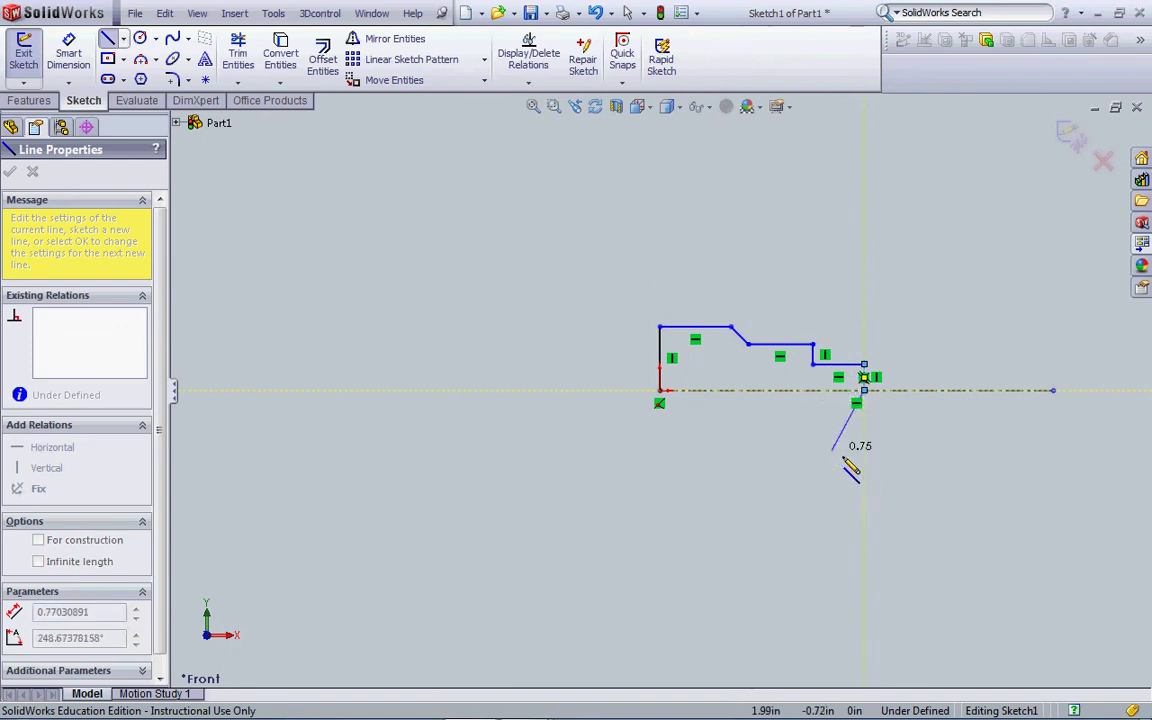
key("Escape")
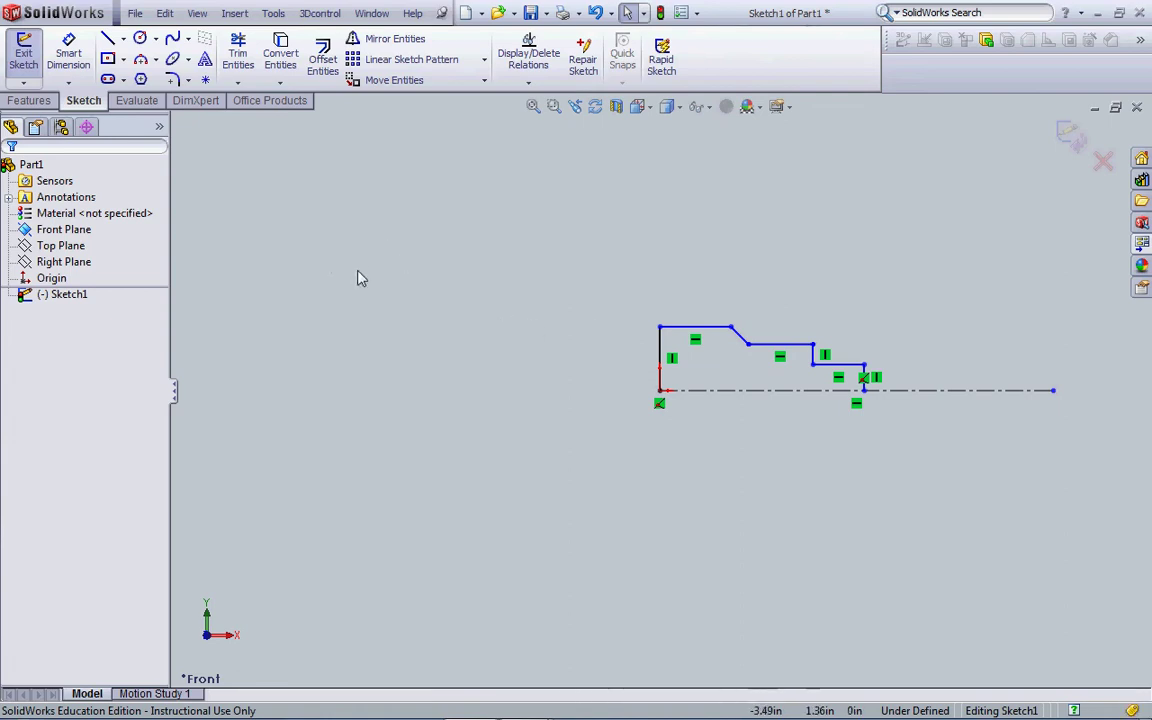
Dimension the profile's overall horizontal length at 1.500
left_click(70, 62)
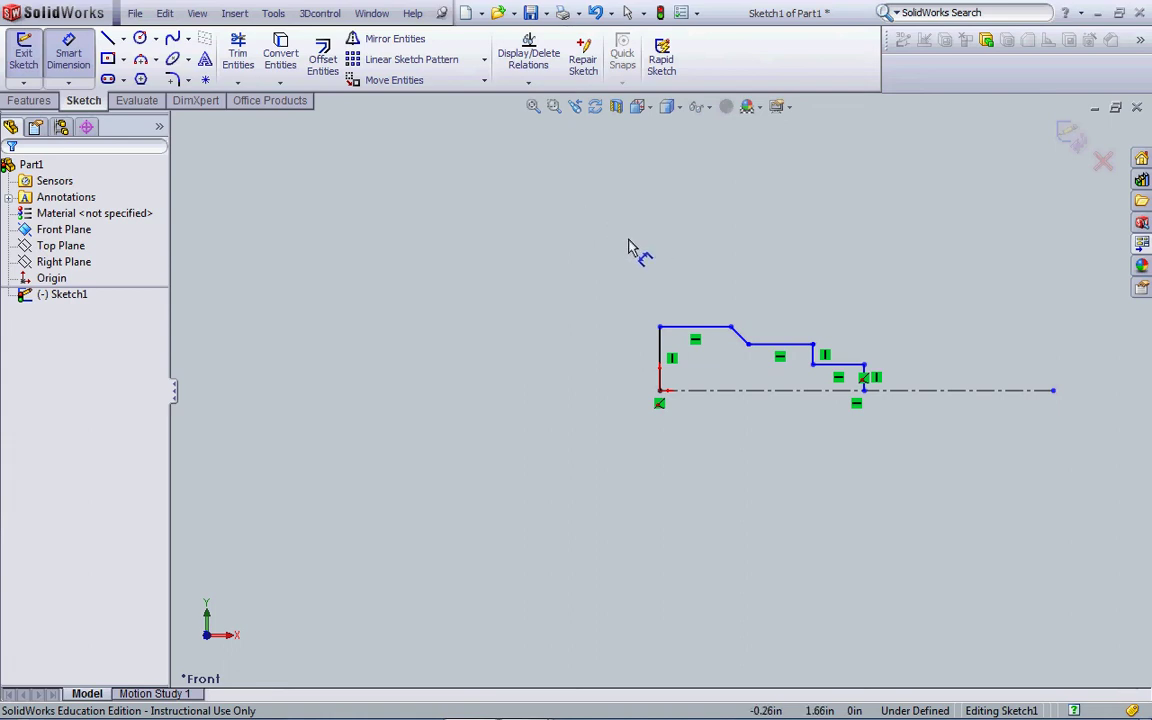
left_click(660, 328)
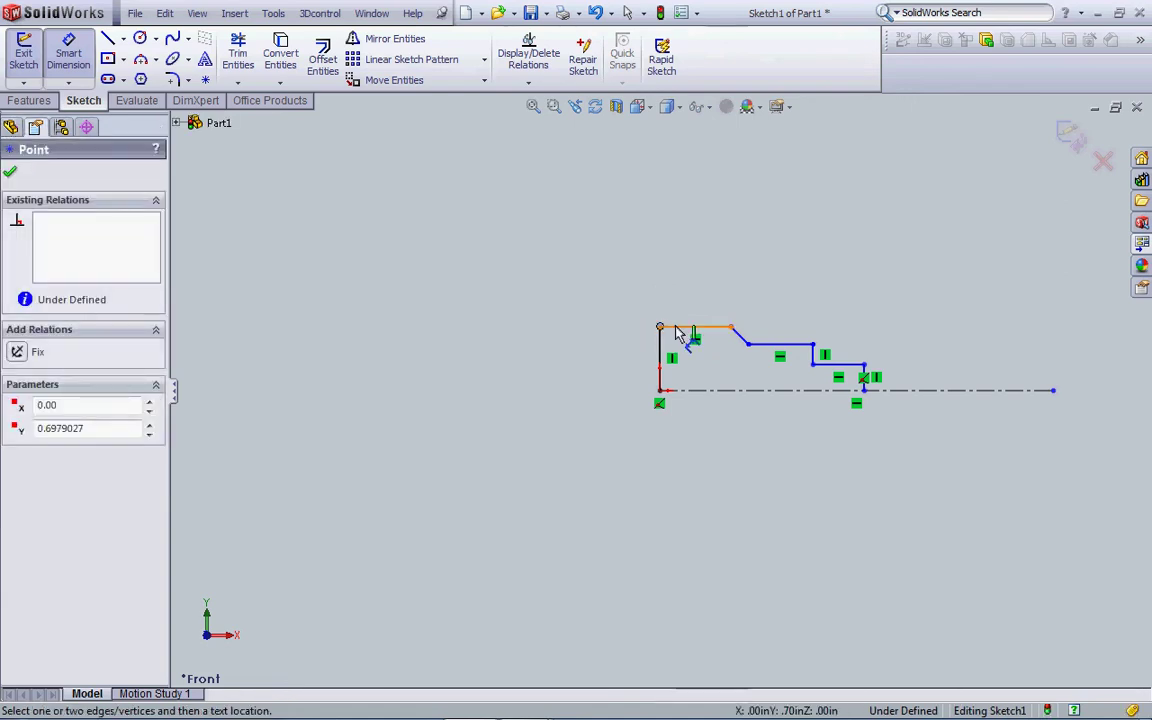
left_click(864, 366)
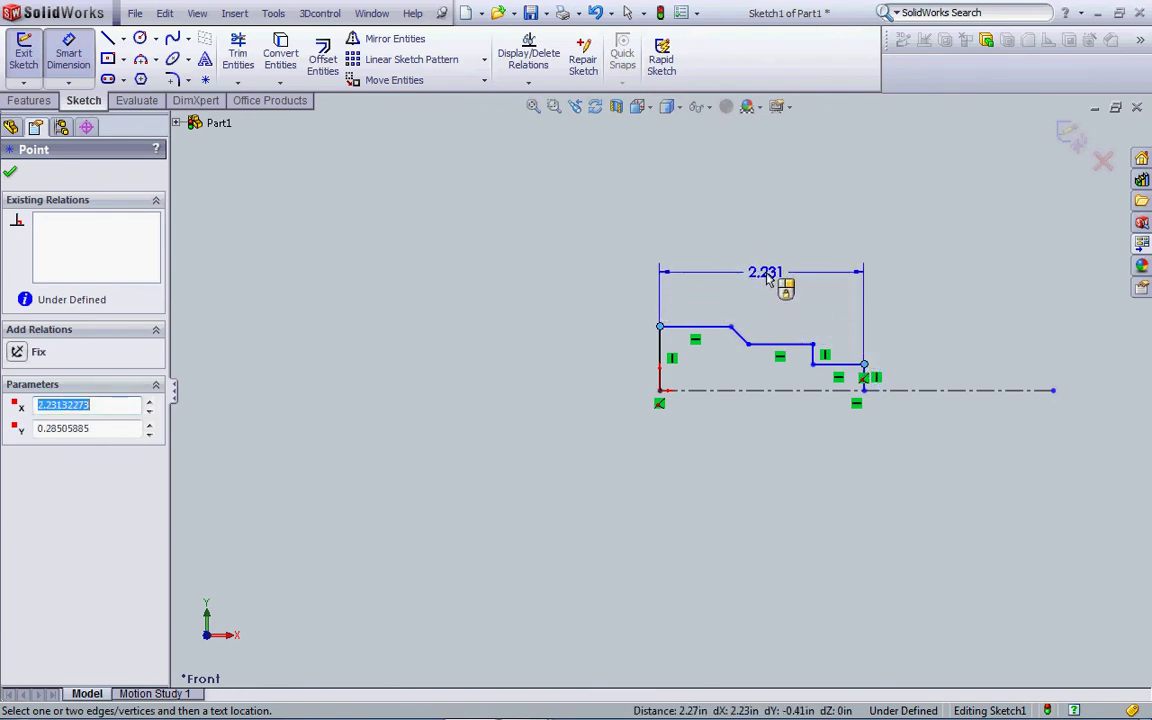
left_click(761, 275)
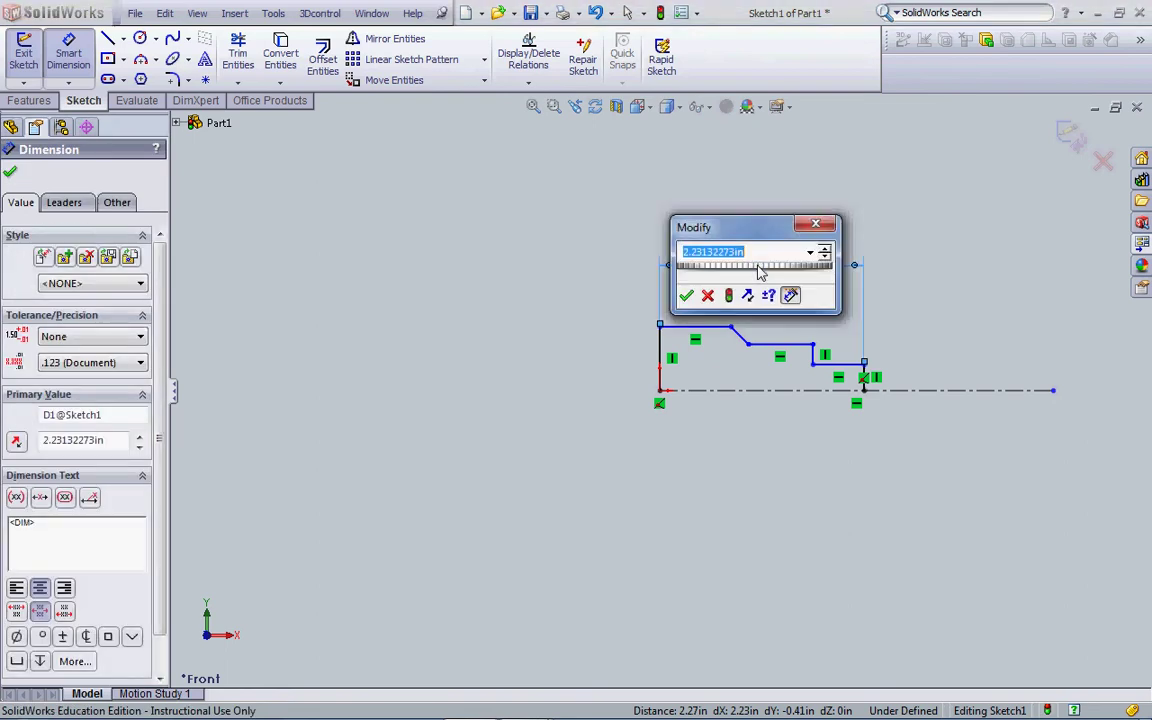
type("1.")
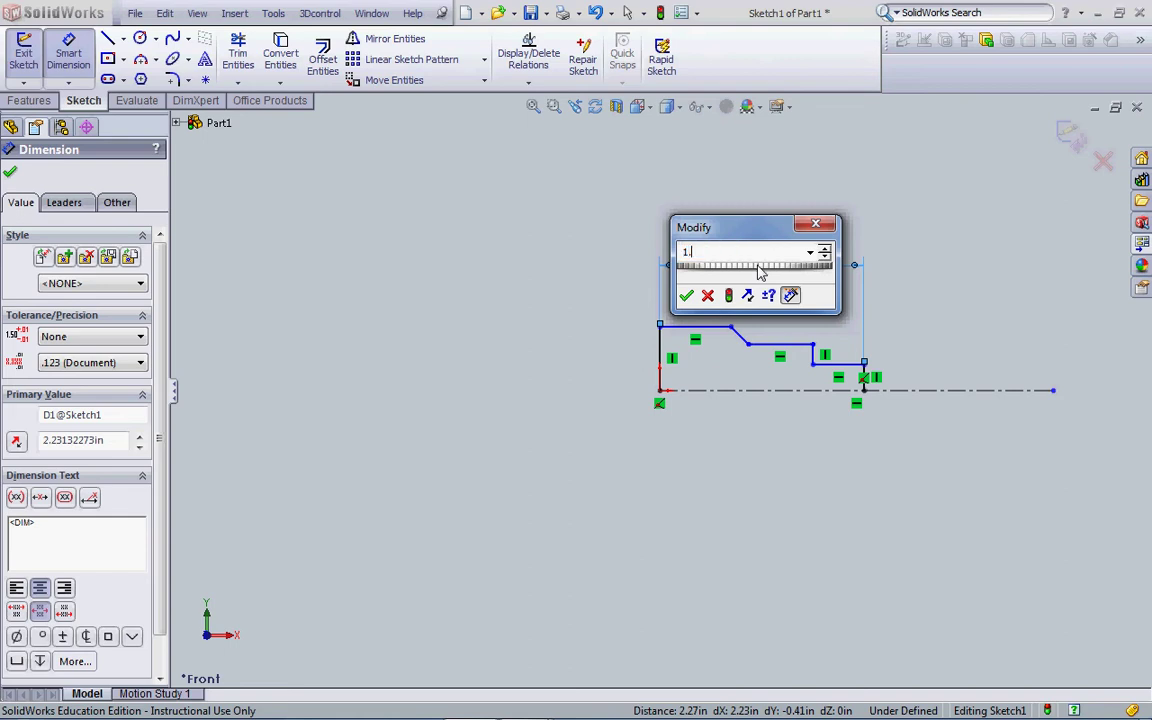
type("5")
key("Return")
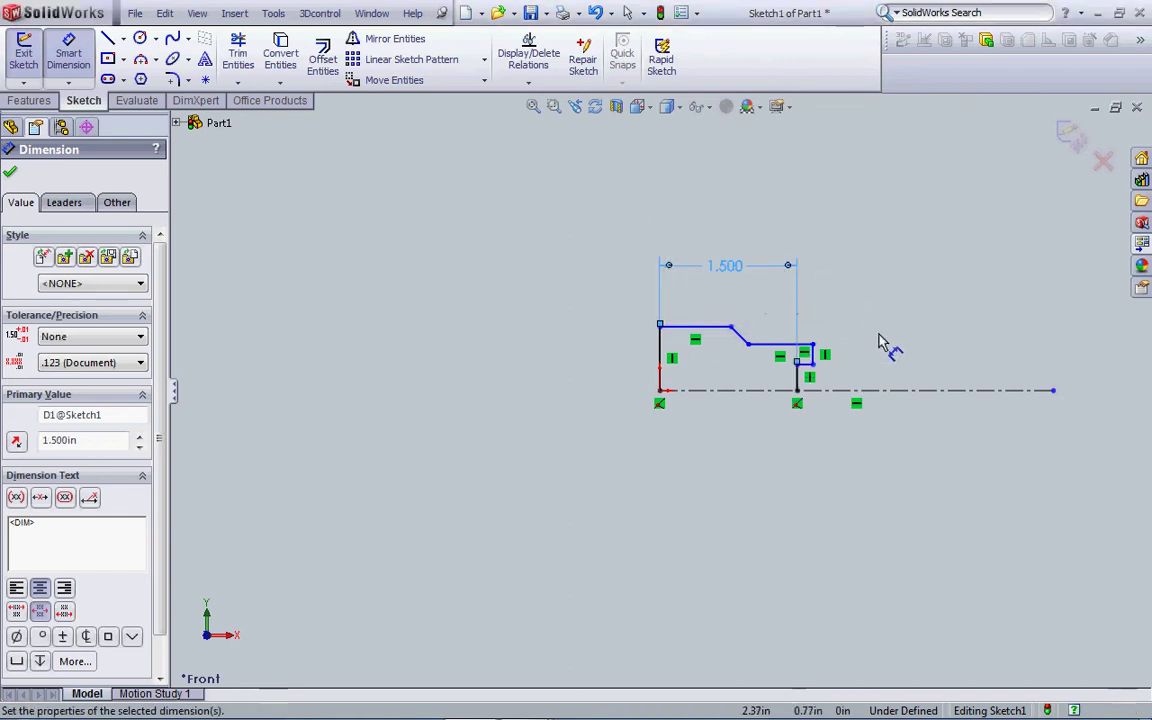
Set the top step length to .500 and the slope's horizontal run to .250
left_click(690, 328)
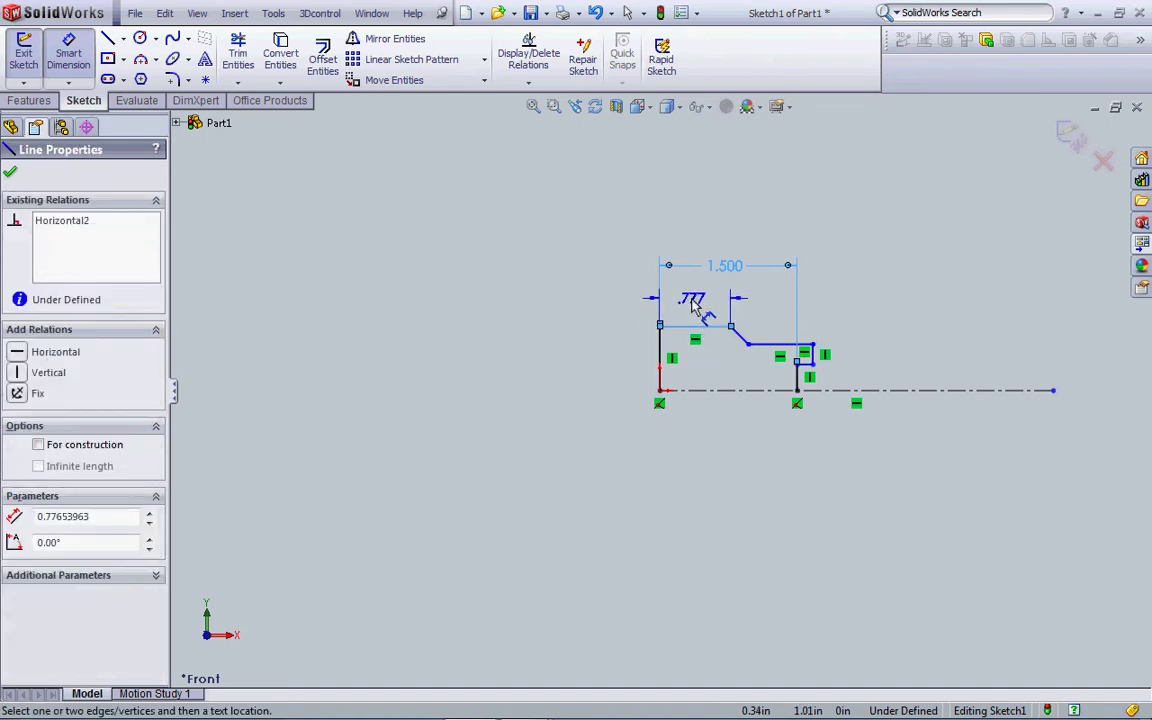
left_click(697, 307)
type(".")
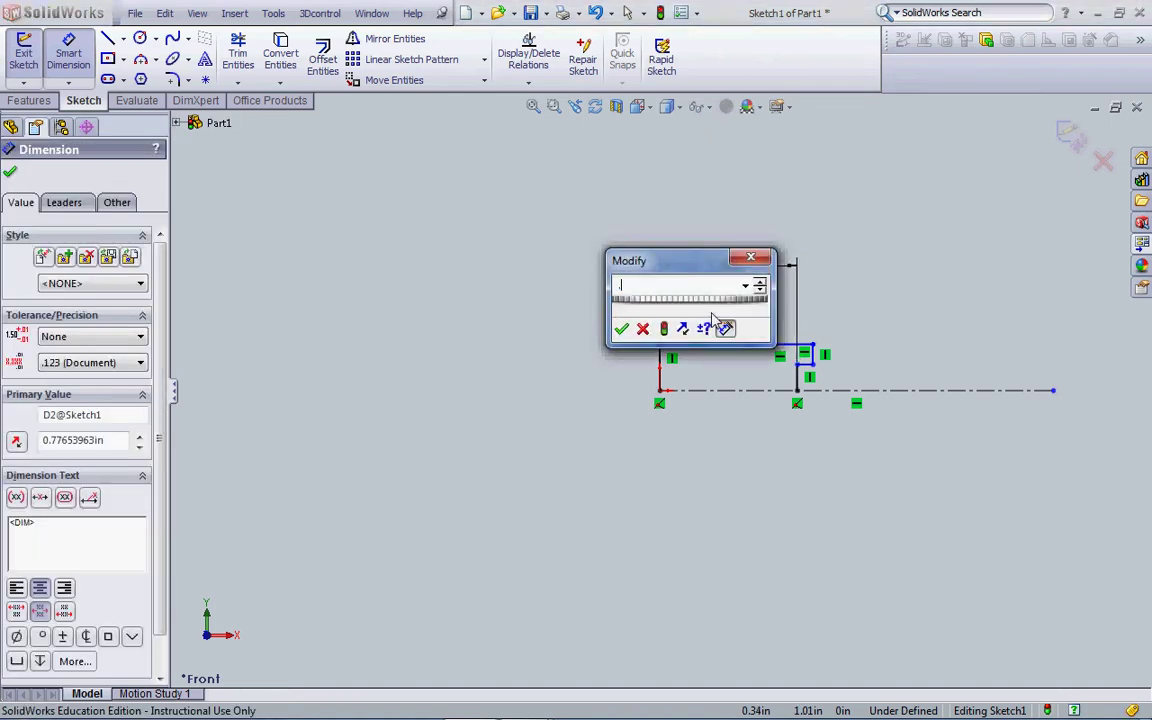
type("5")
key("Return")
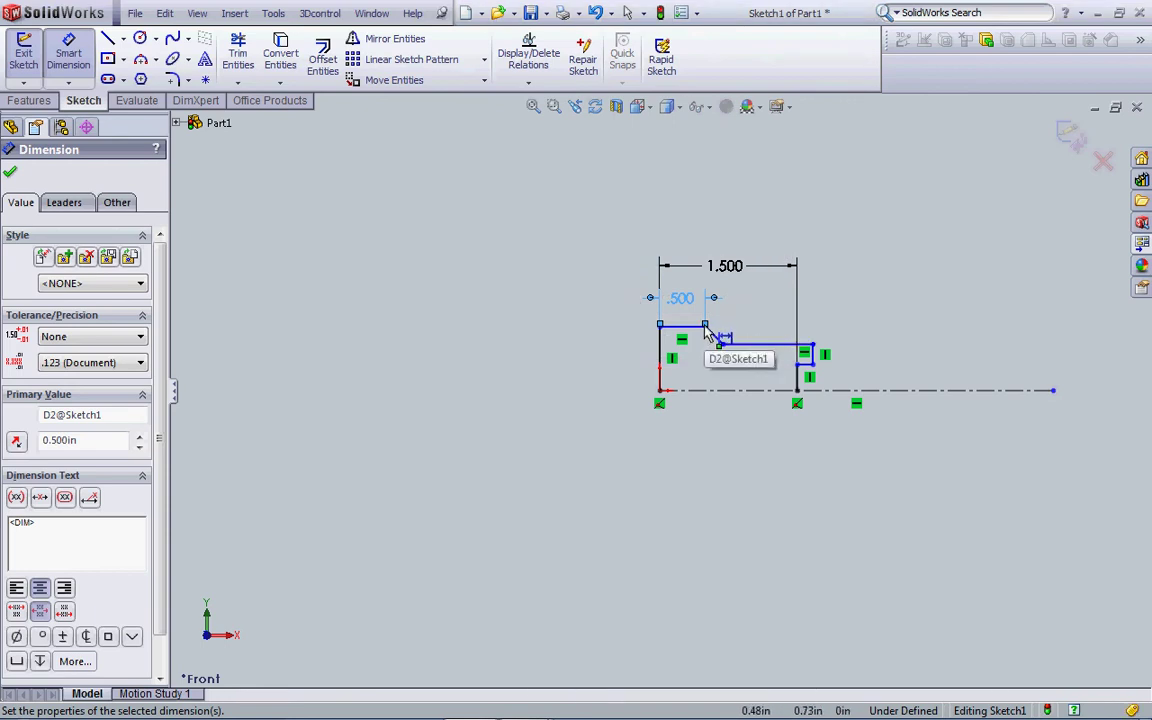
left_click(705, 326)
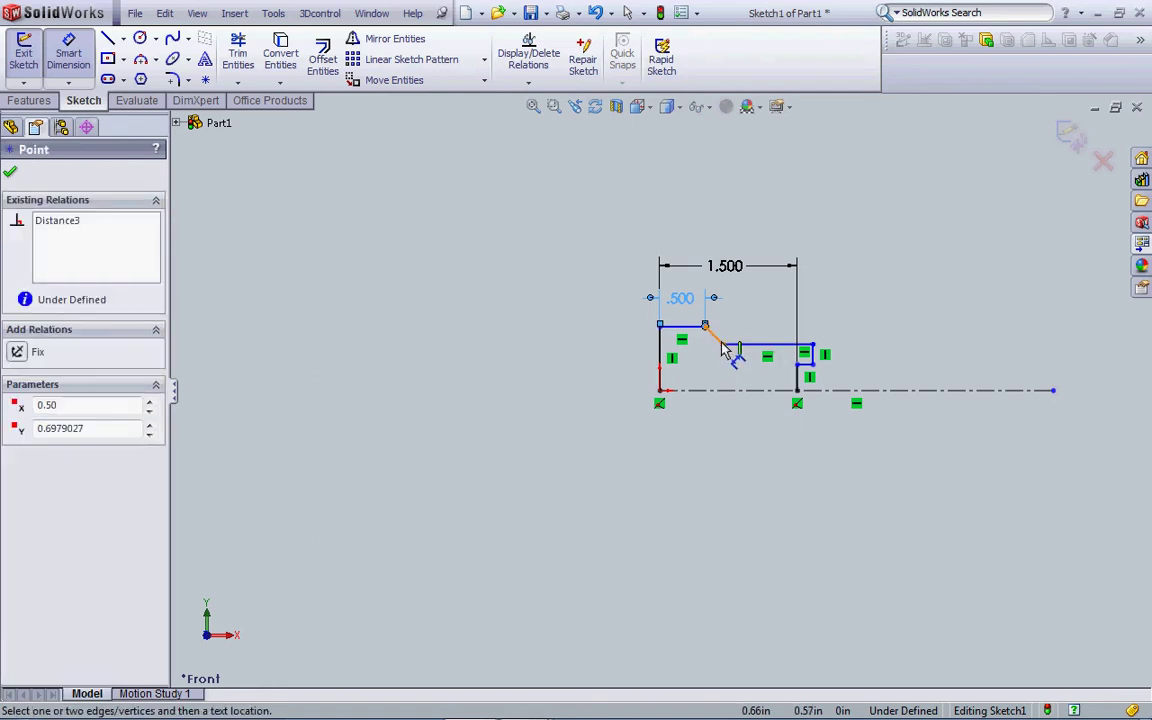
left_click(722, 344)
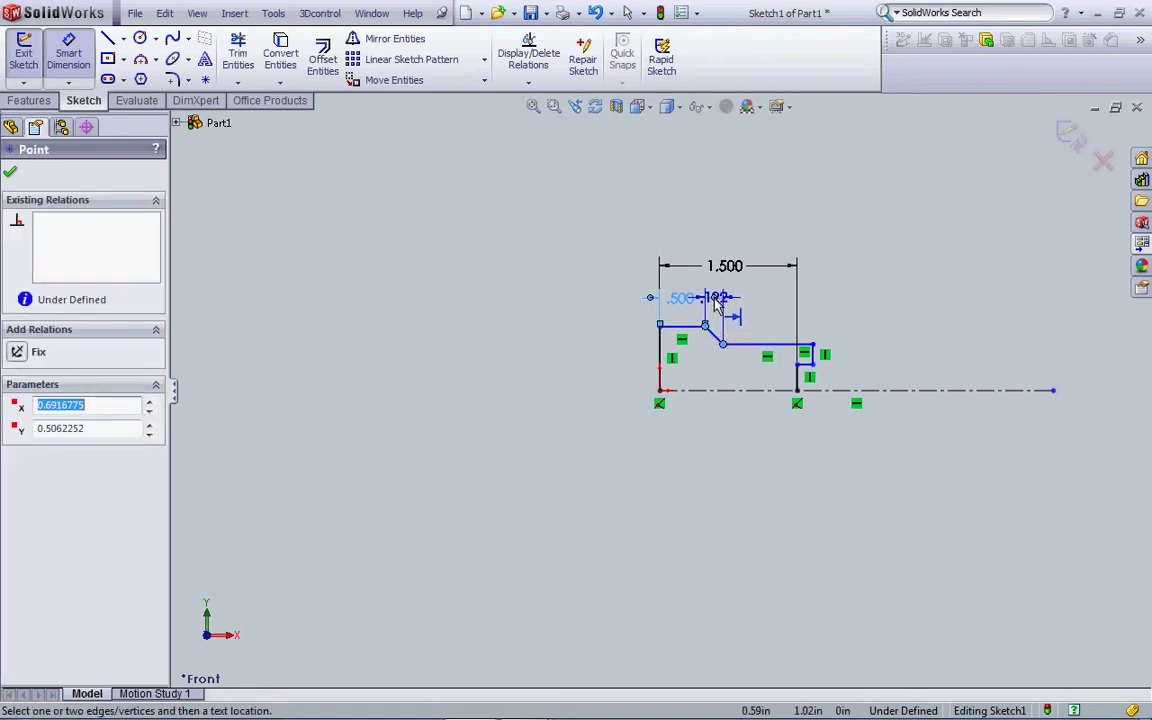
left_click(751, 332)
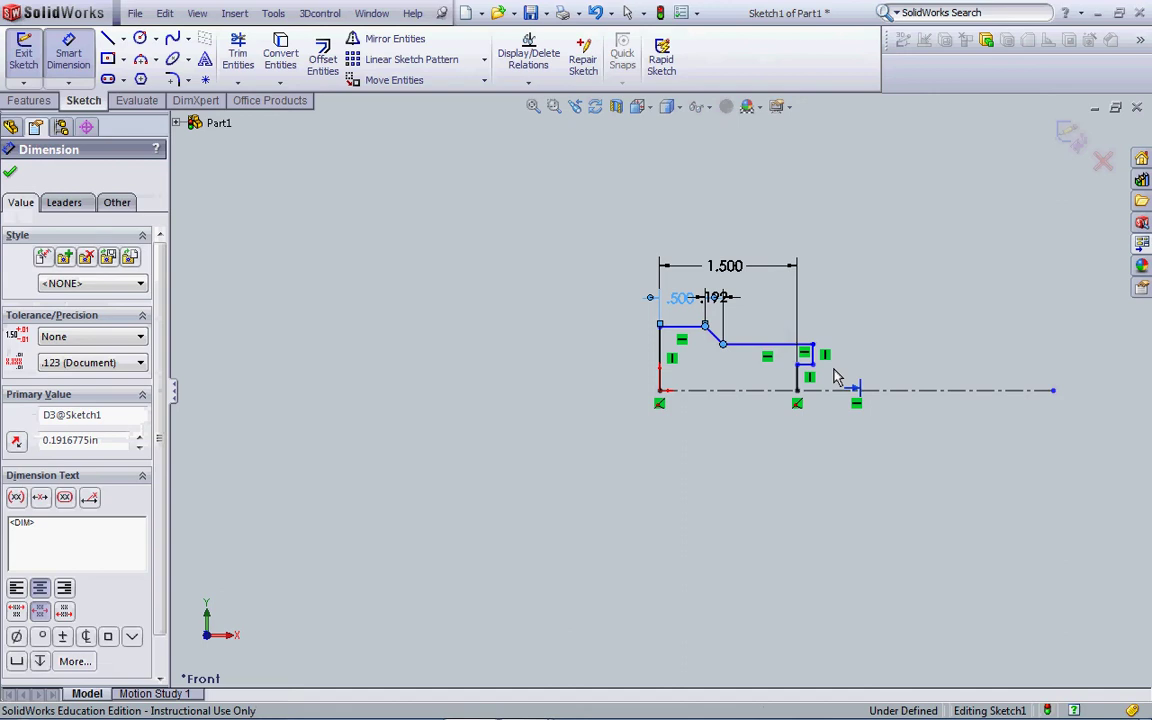
type(".")
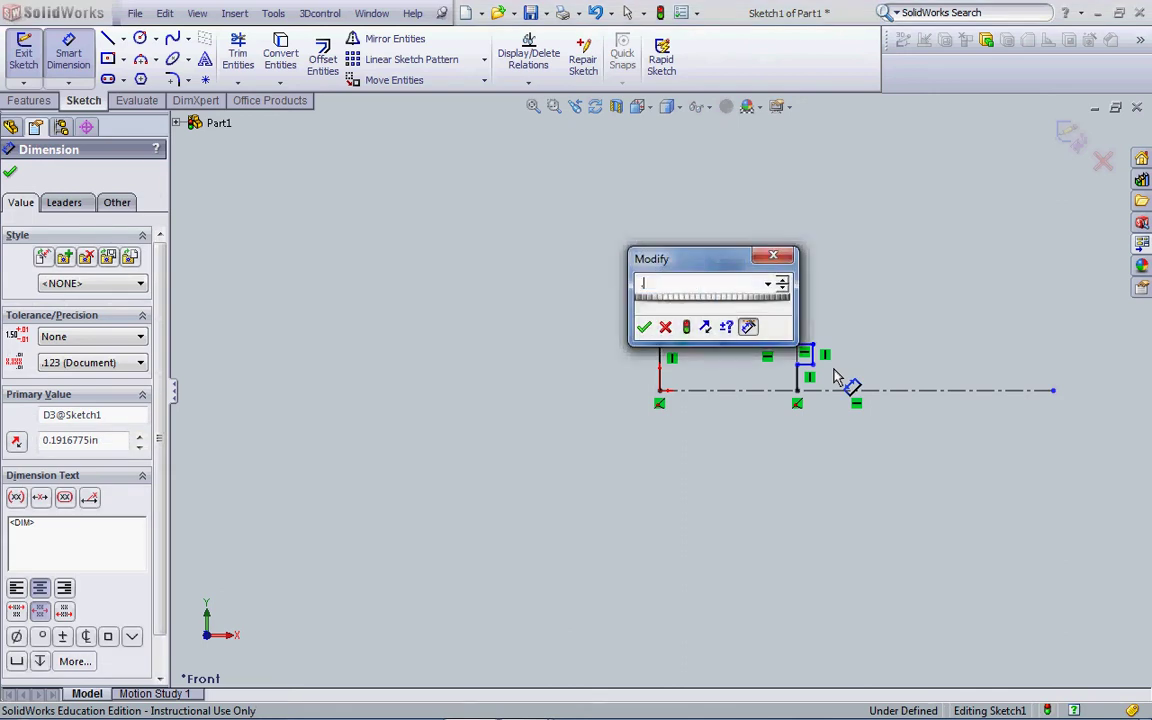
type("25")
key("Return")
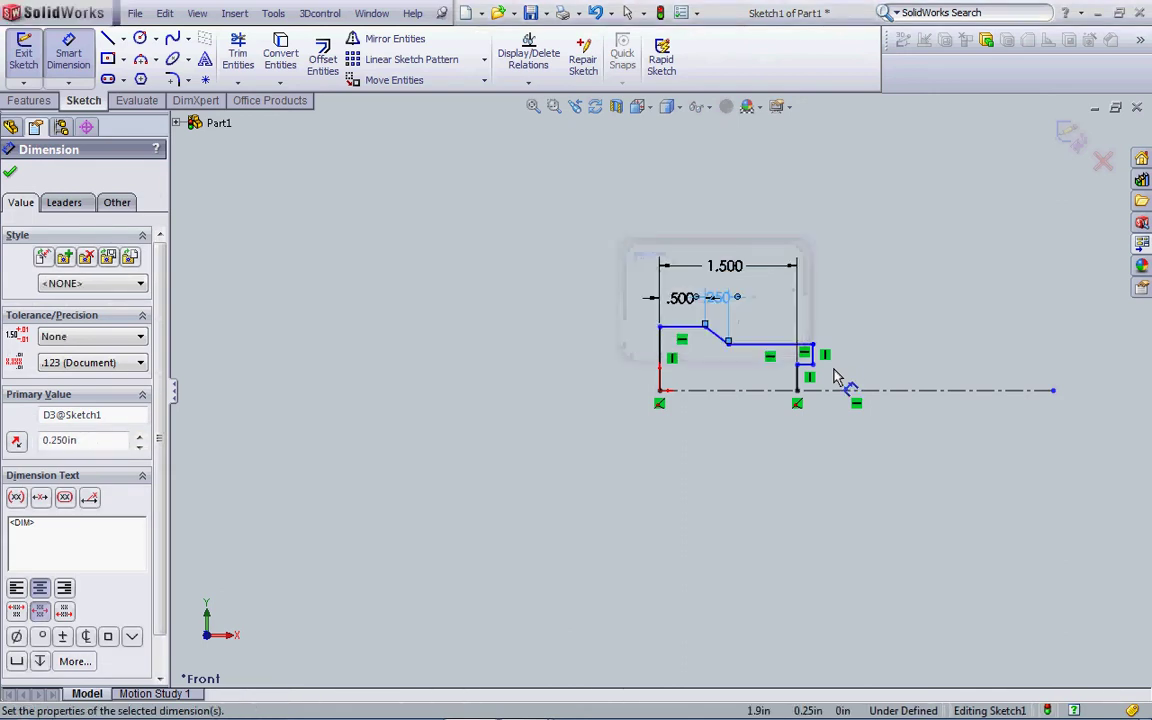
Set the middle step length to .500, discarding the over-defining short-step dimension
left_click(772, 346)
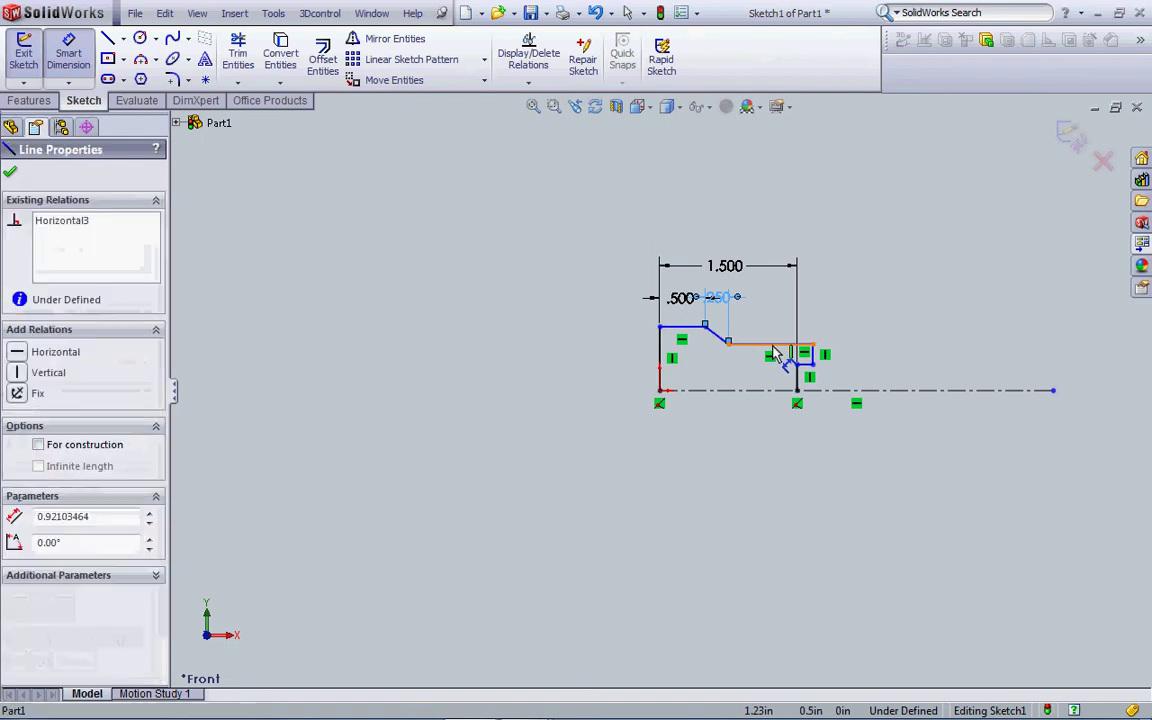
left_click(778, 308)
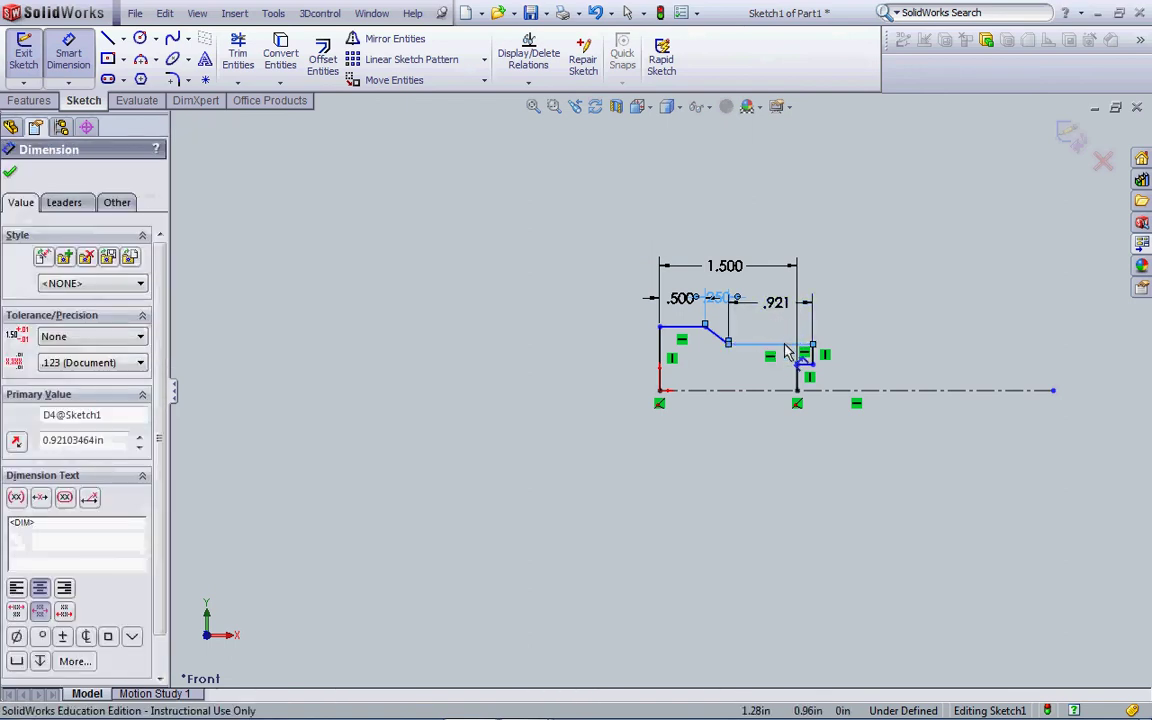
type(".")
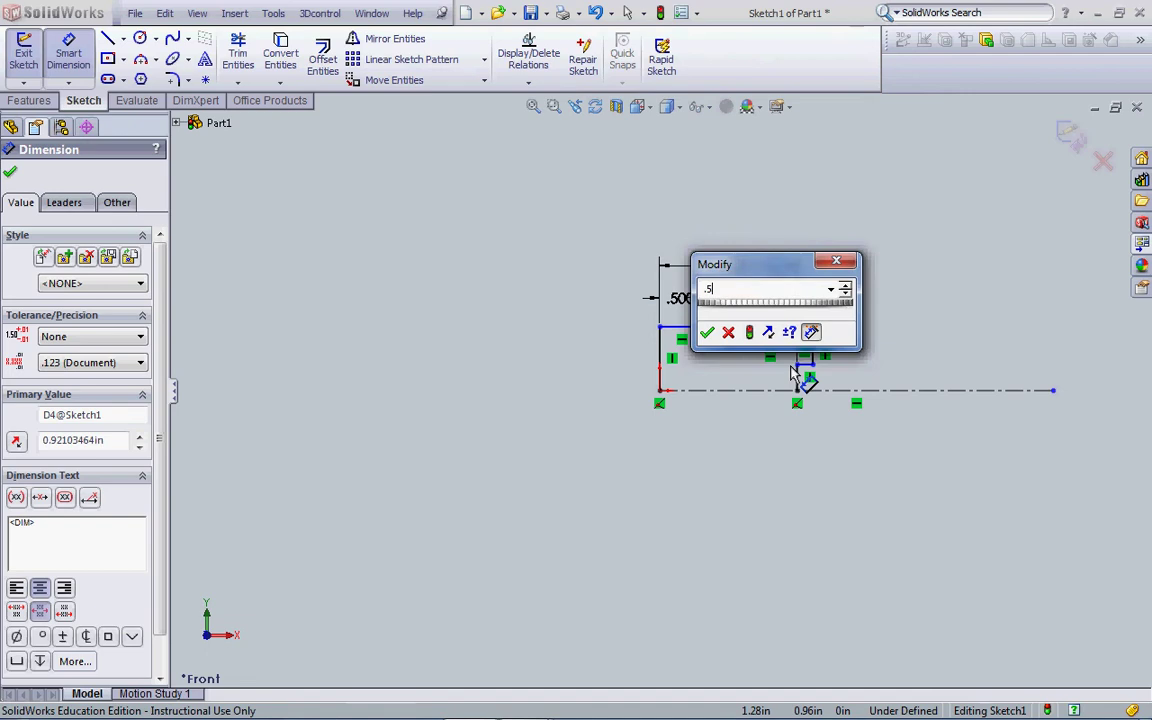
type("5")
key("Return")
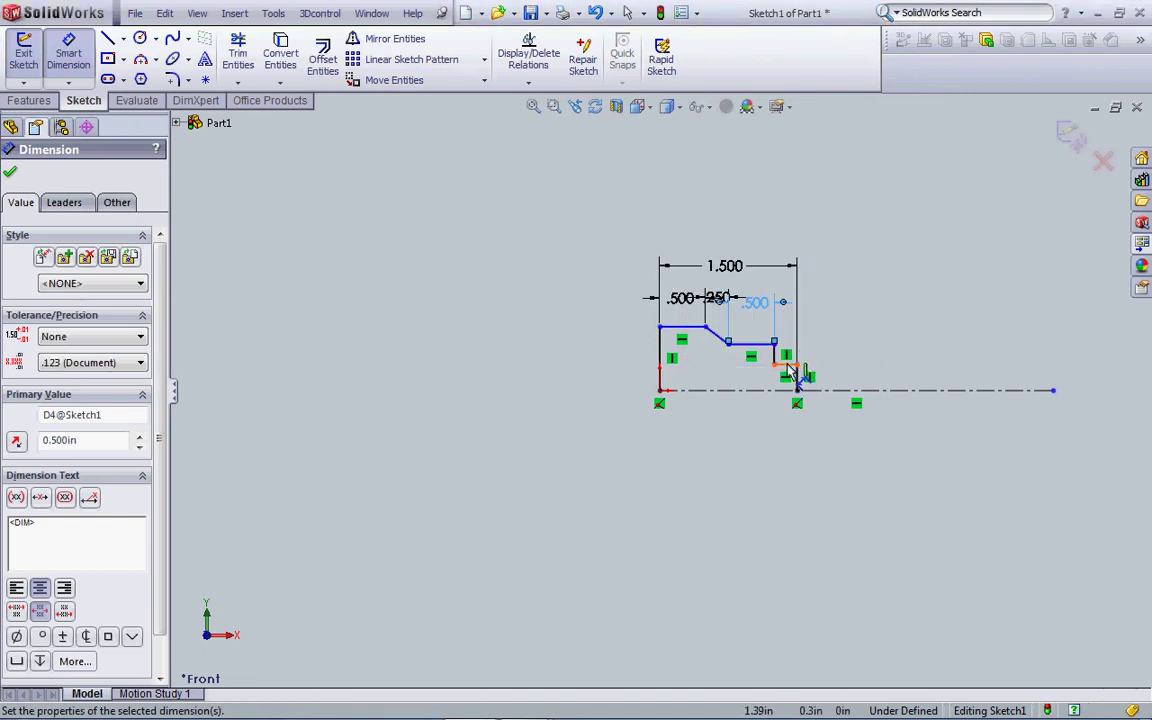
left_click(789, 369)
left_click(792, 303)
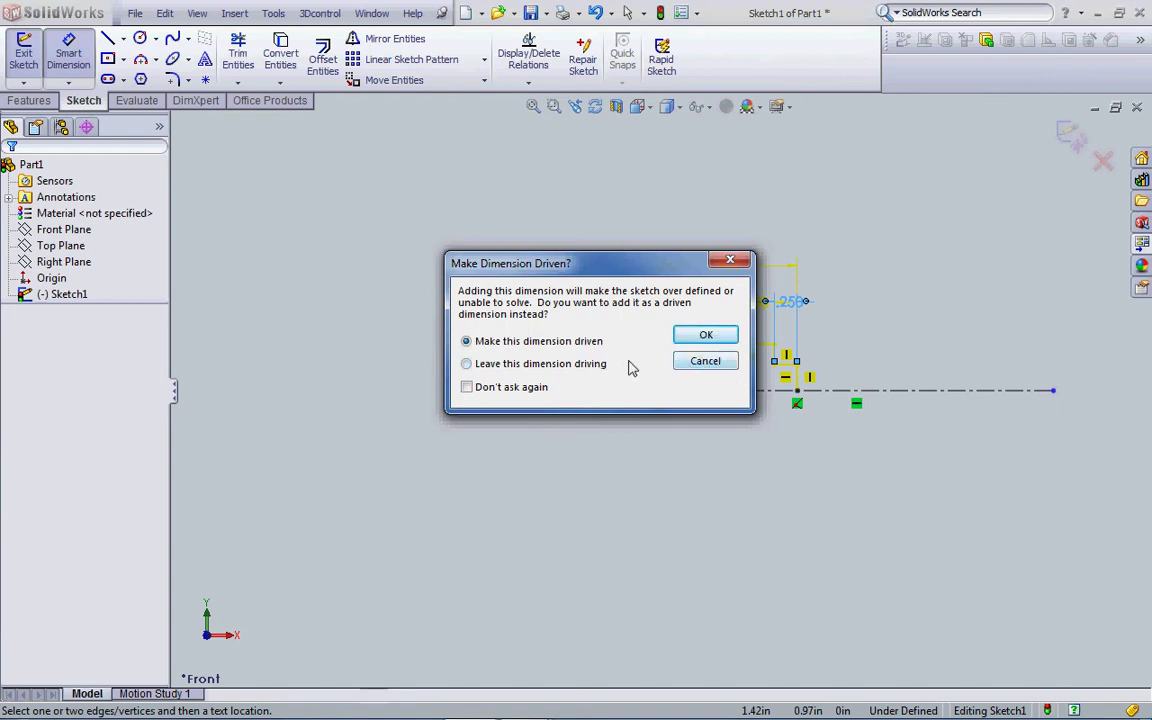
left_click(694, 366)
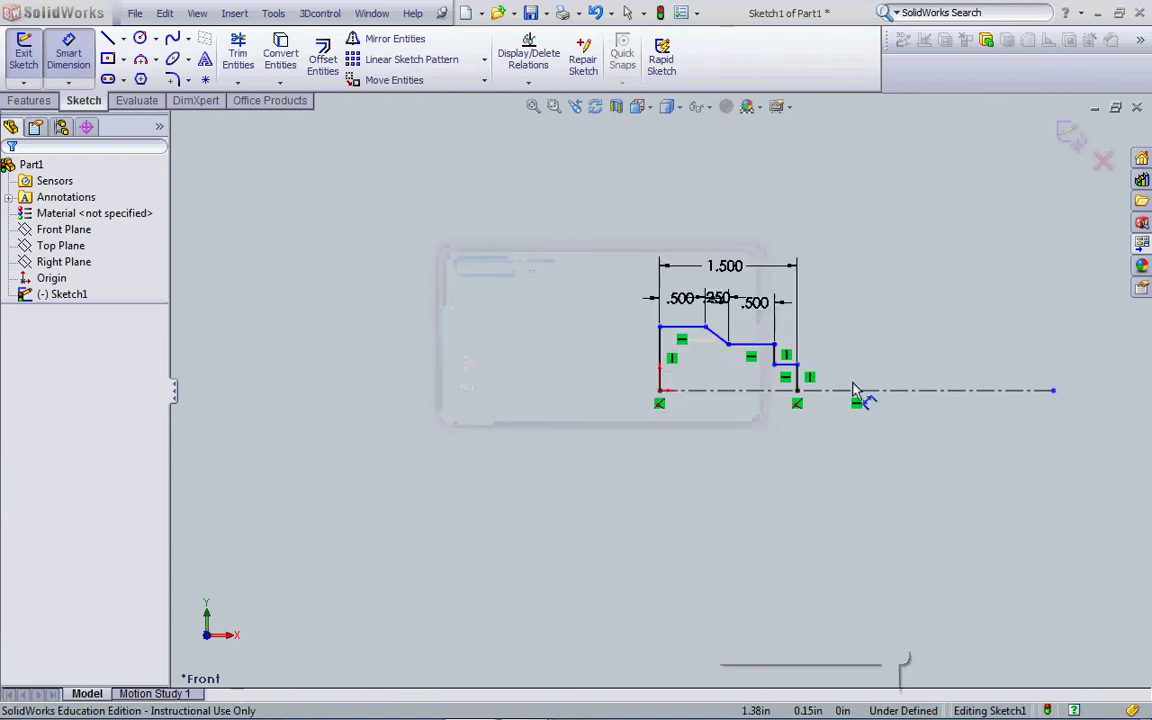
Dimension the top step as a .950 diameter about the centerline
left_click(70, 62)
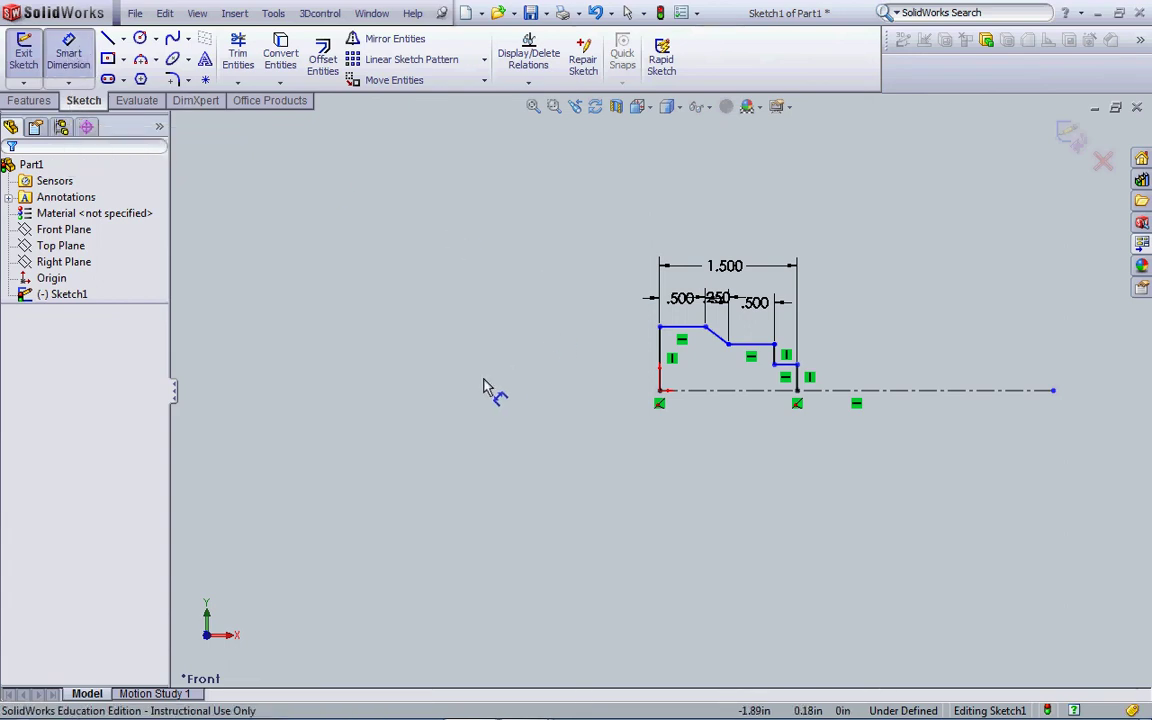
left_click(680, 332)
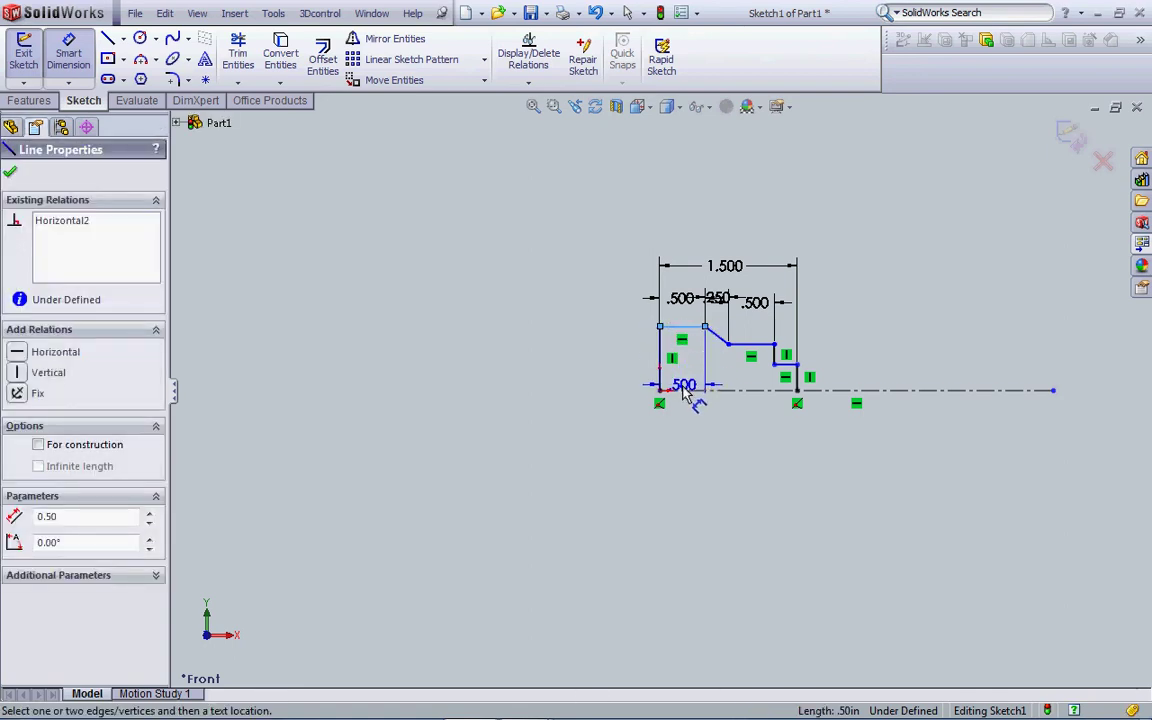
left_click(686, 392)
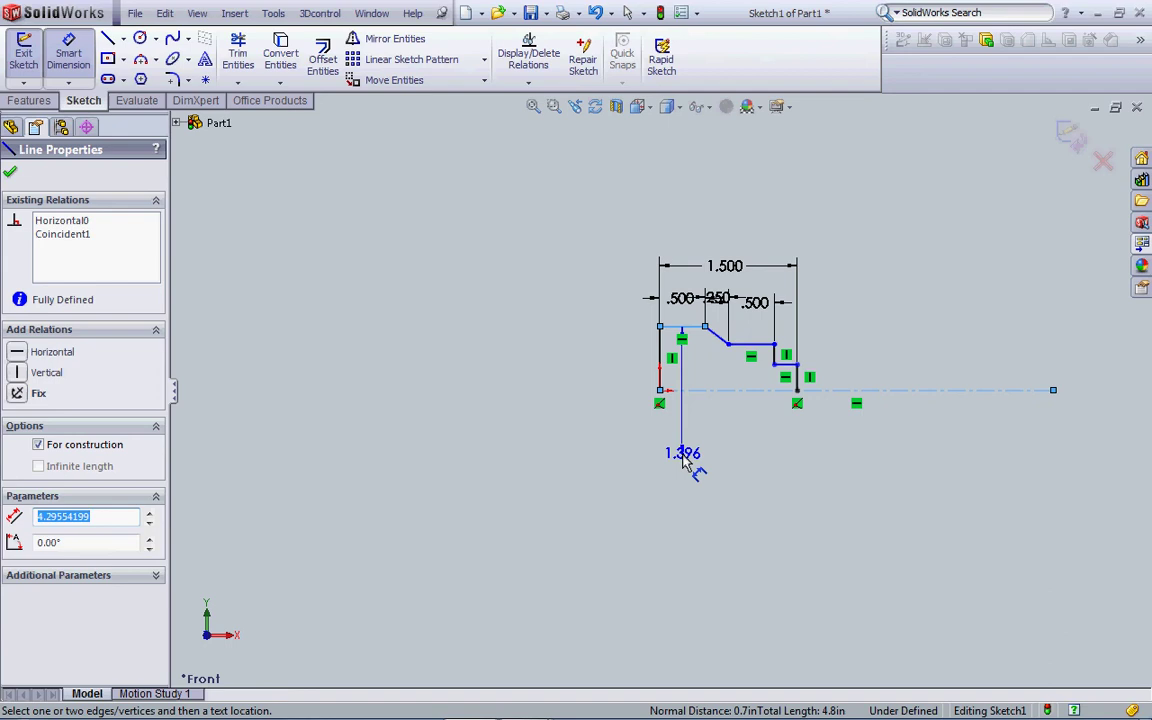
left_click(686, 466)
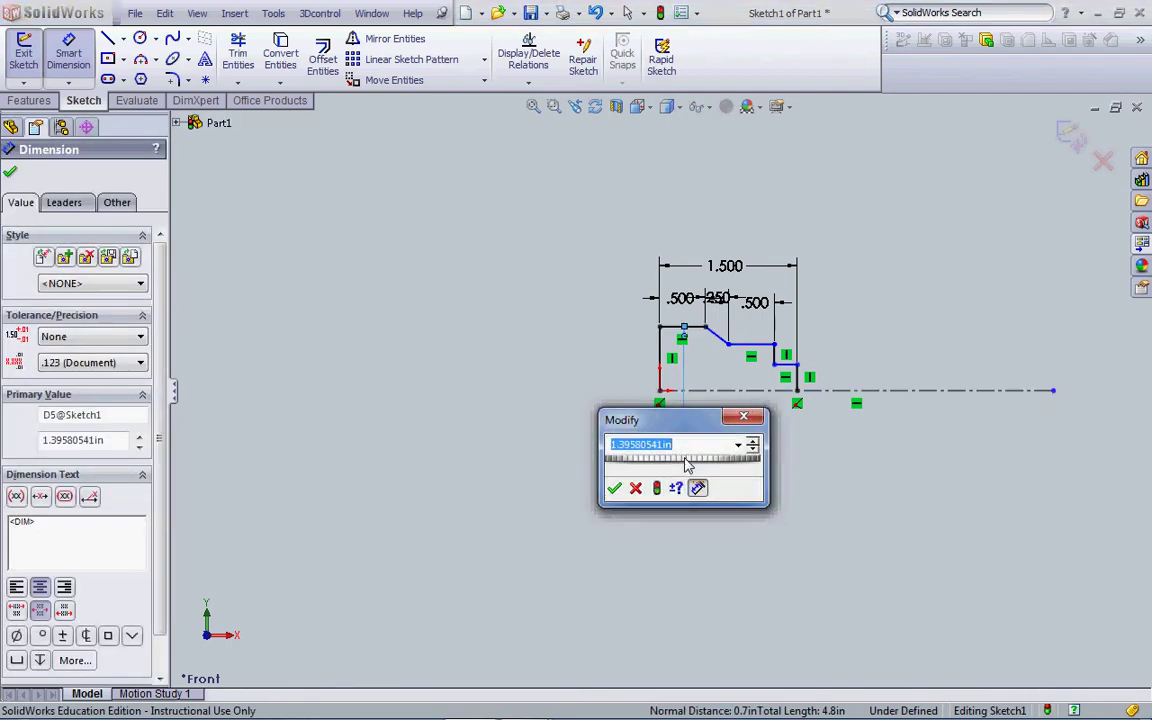
type(".95")
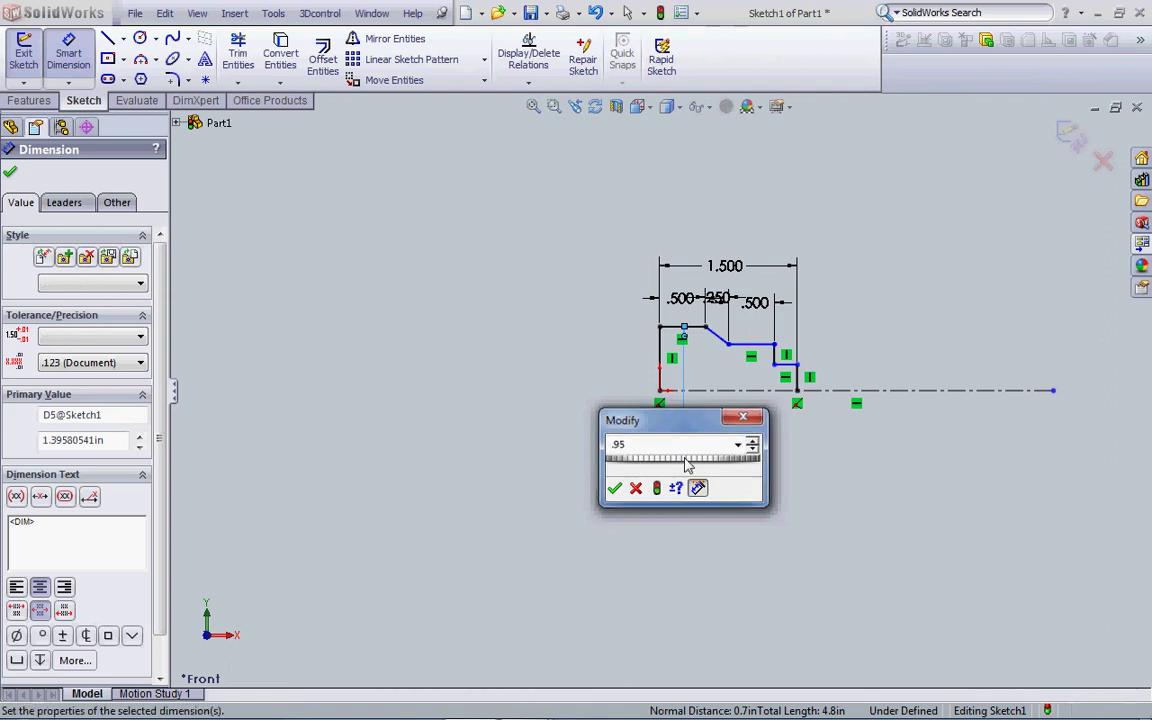
key("Return")
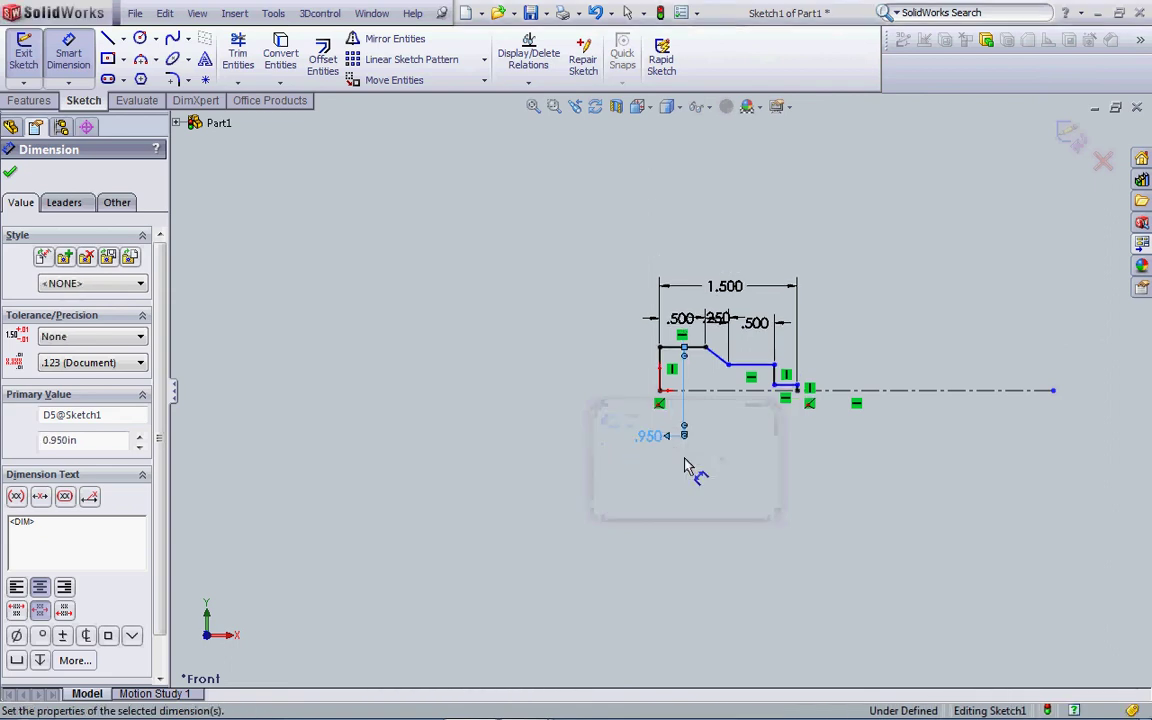
Dimension the middle step as a .625 diameter about the centerline
left_click(750, 368)
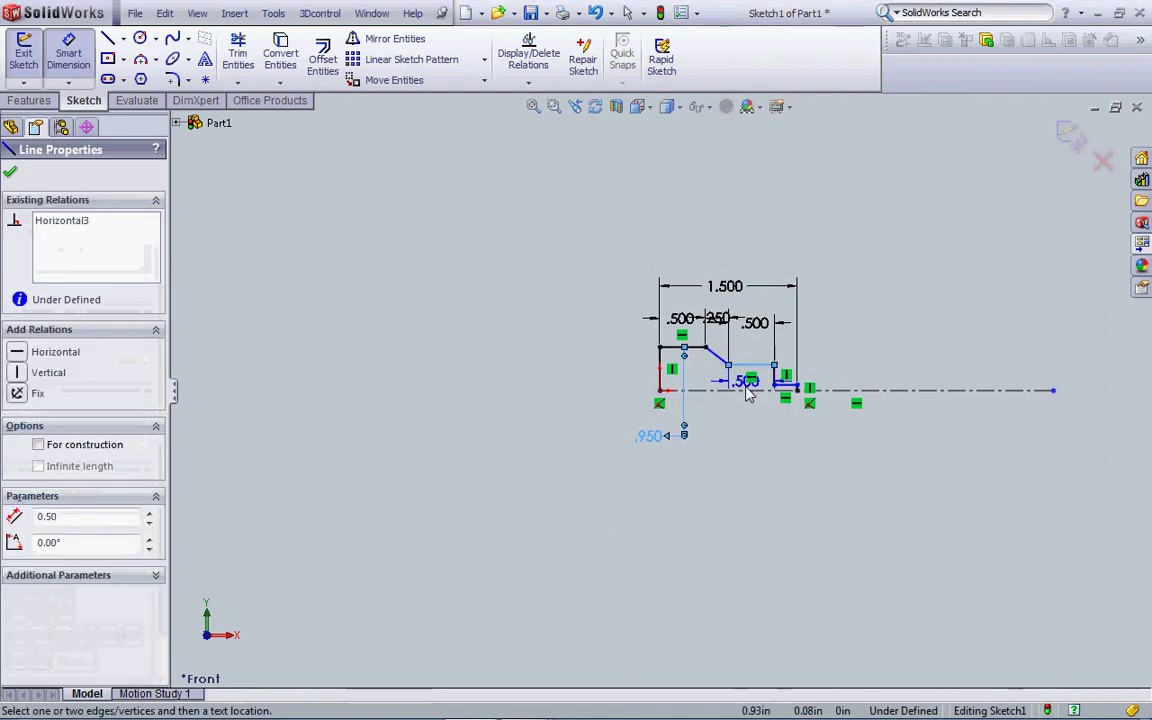
left_click(748, 390)
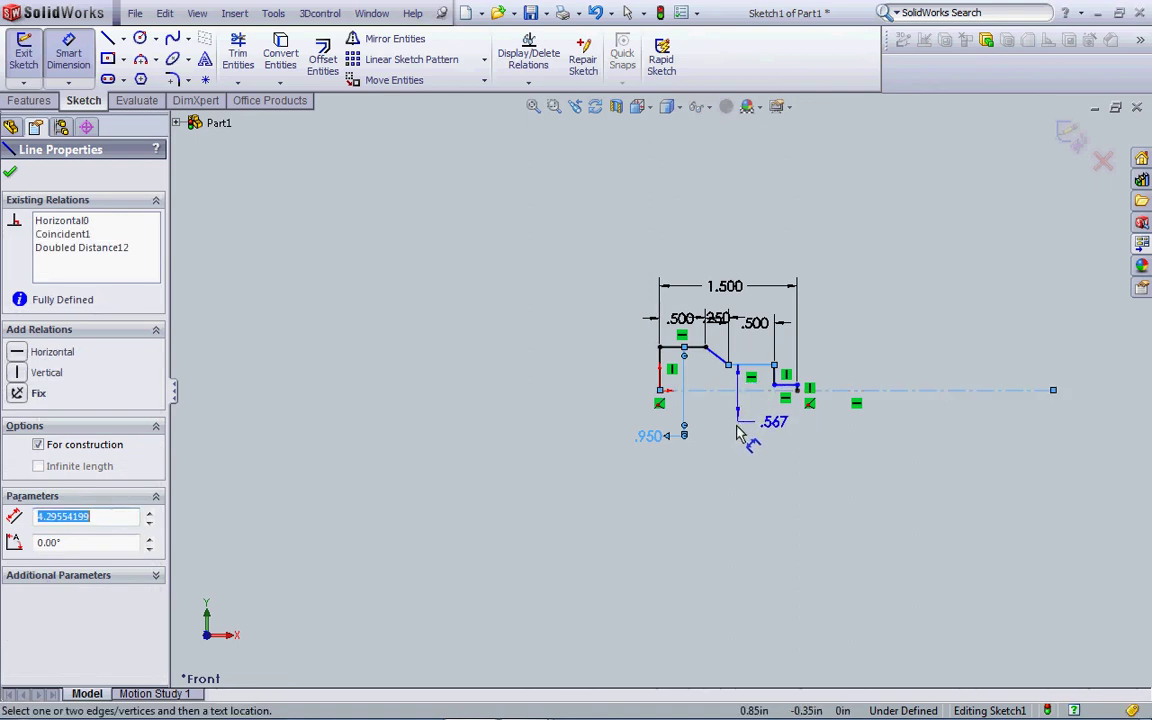
left_click(740, 448)
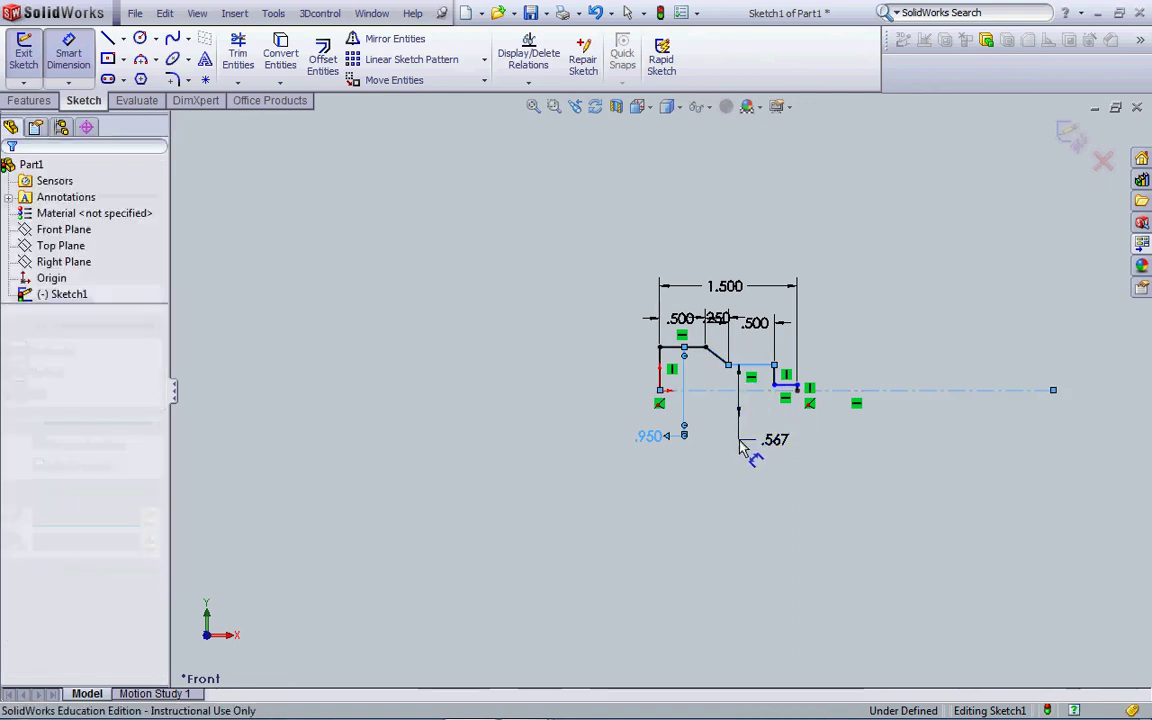
type(".")
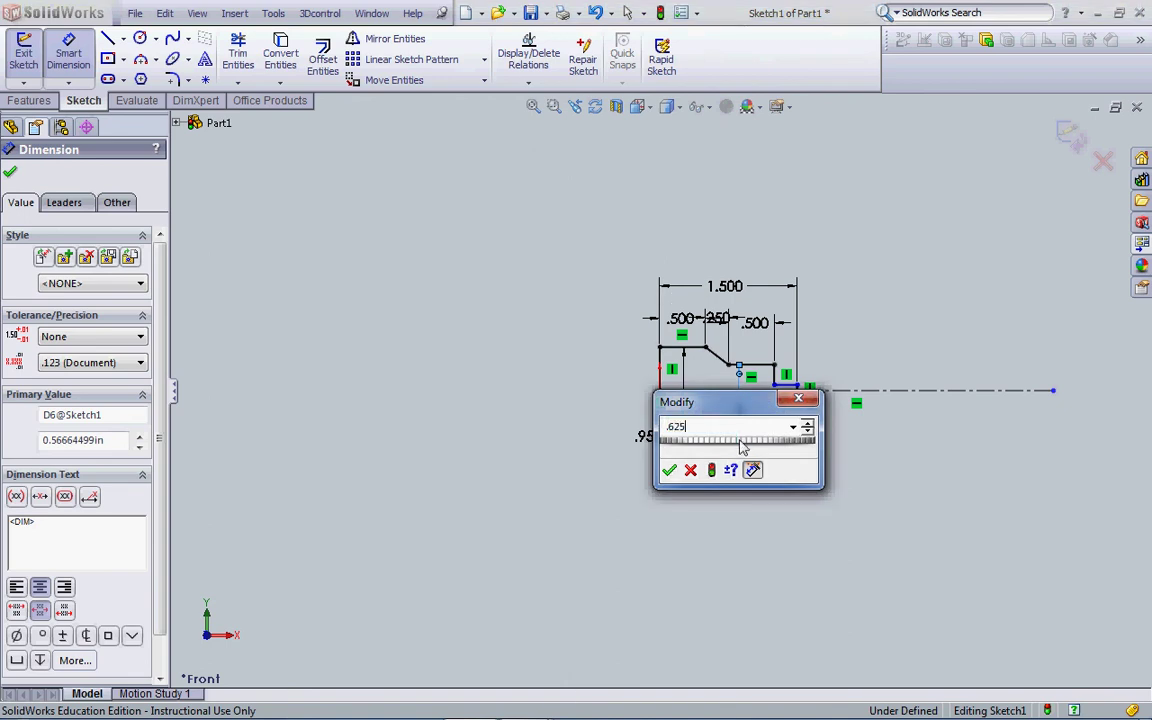
type("625")
key("Return")
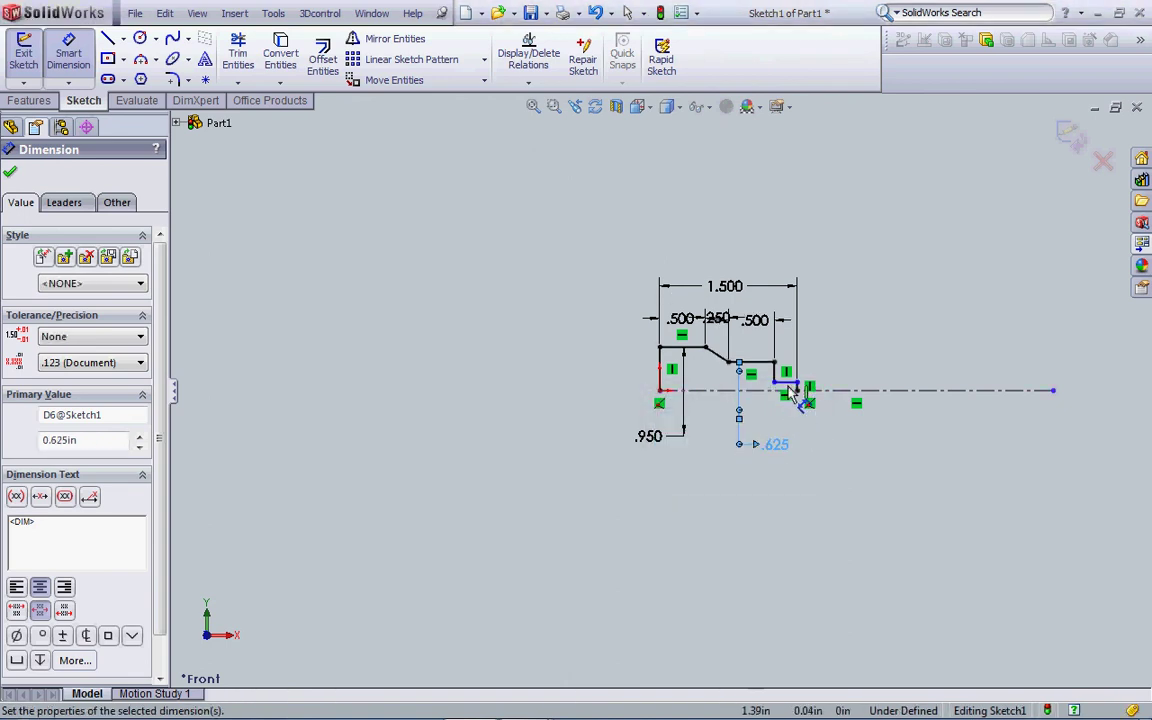
left_click(787, 386)
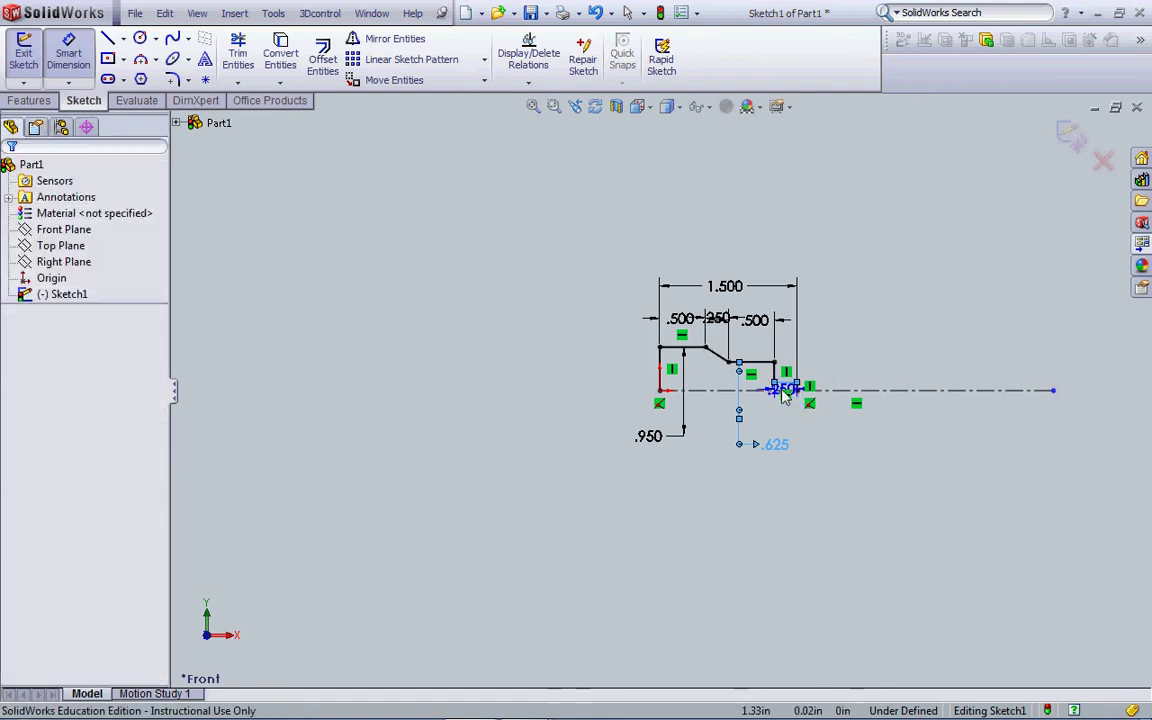
key("Escape")
key("Escape")
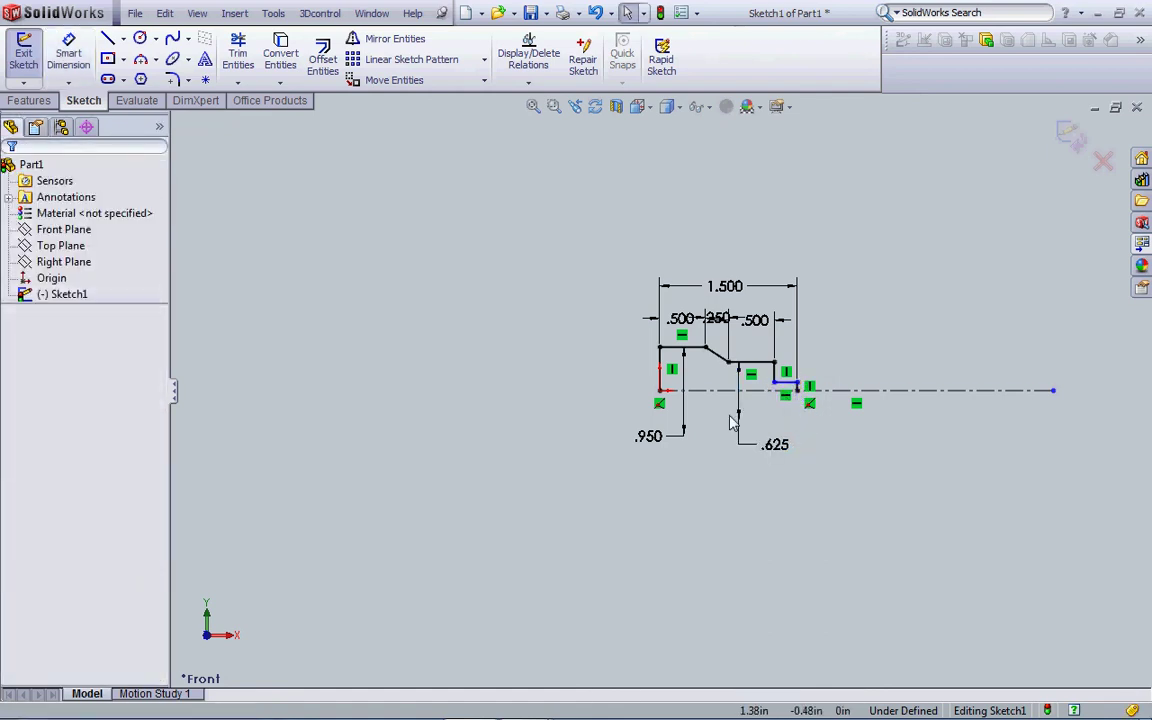
Dimension the short end step at .400 from the centreline, fully defining the sketch
left_click(68, 55)
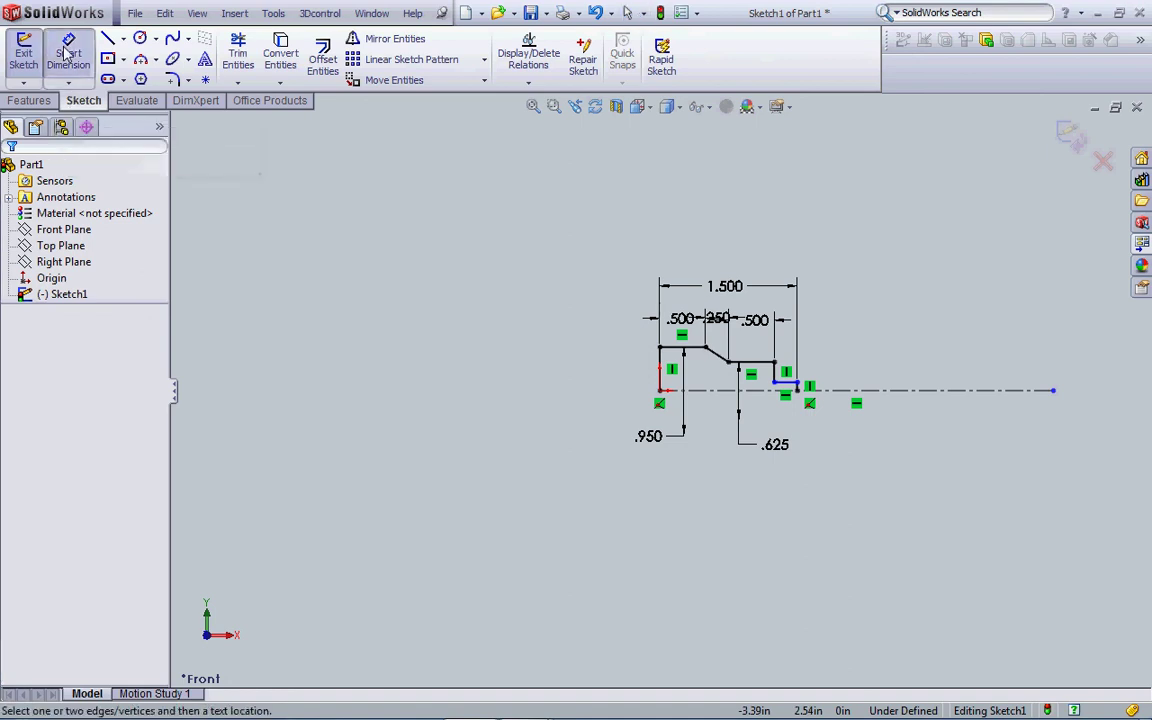
left_click(786, 385)
left_click(780, 390)
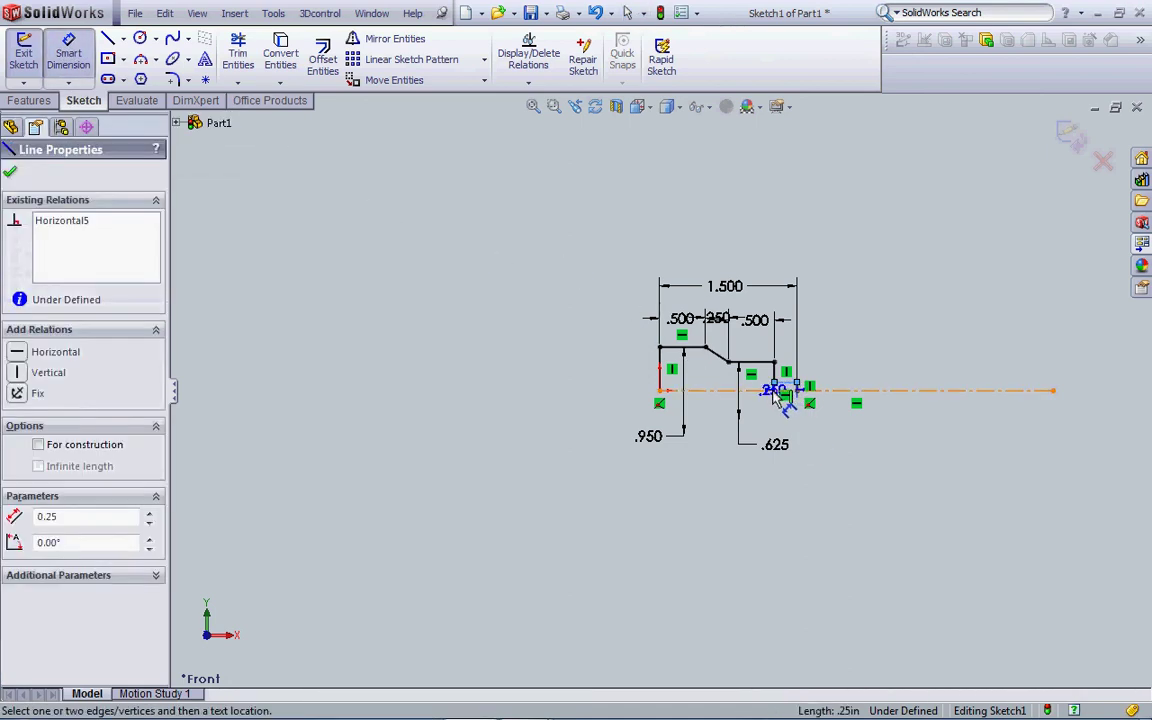
left_click(797, 428)
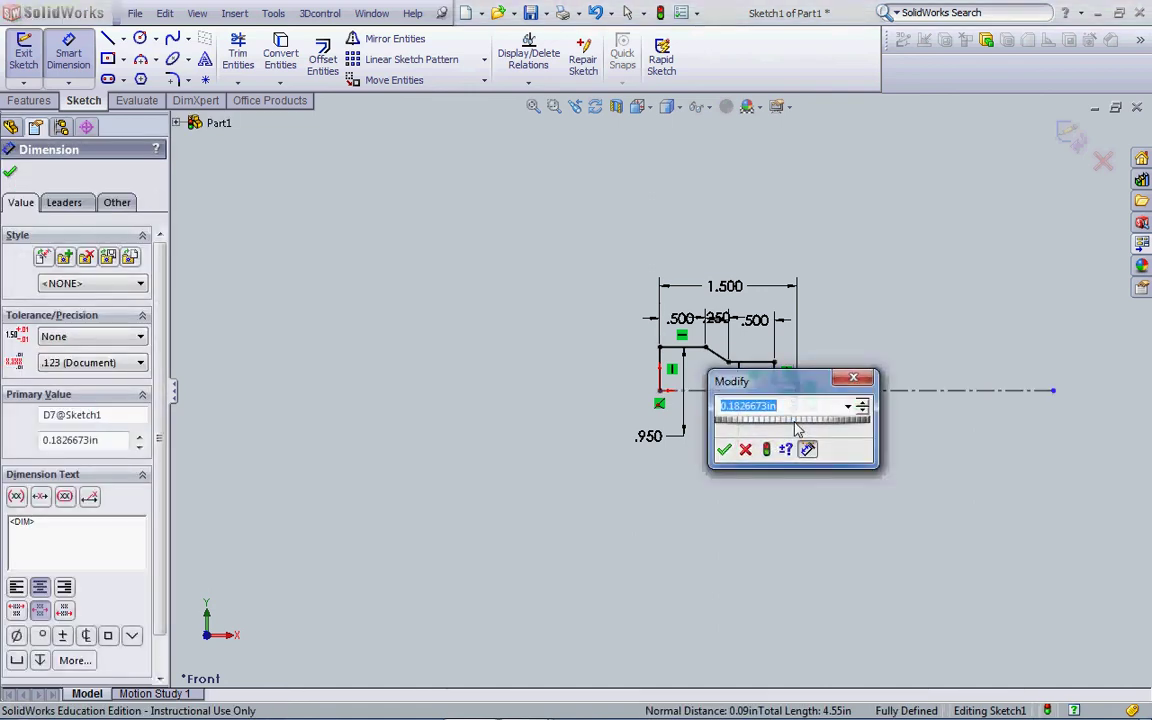
type(".4")
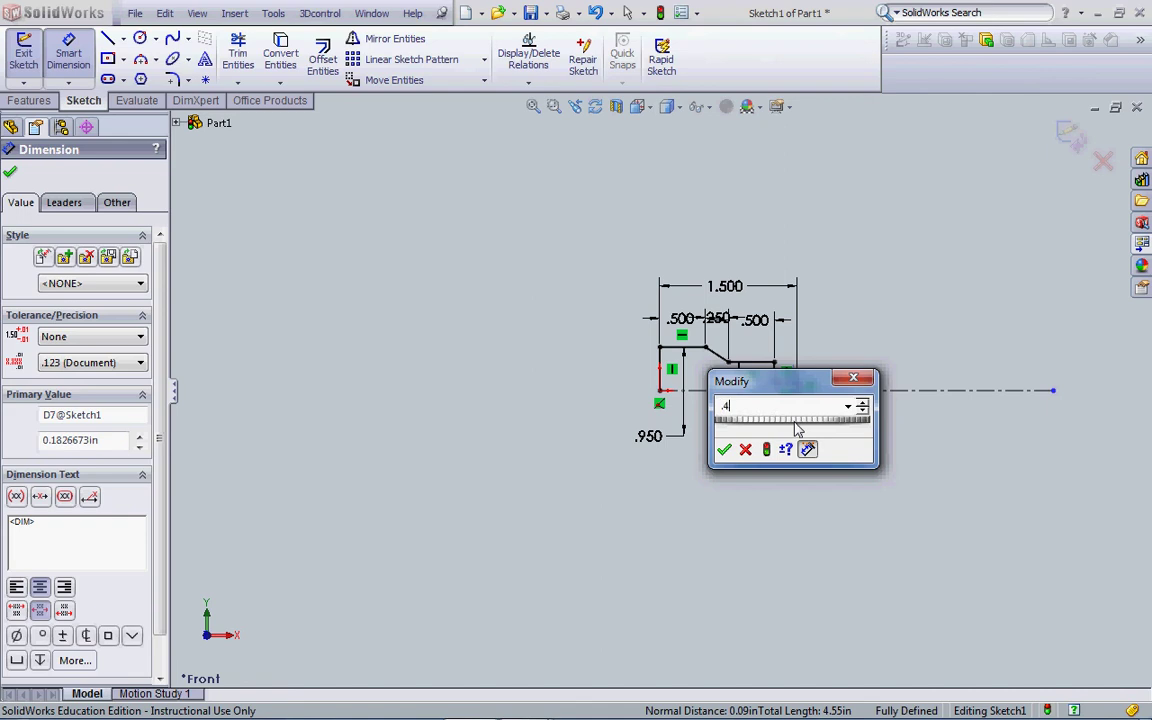
key("Return")
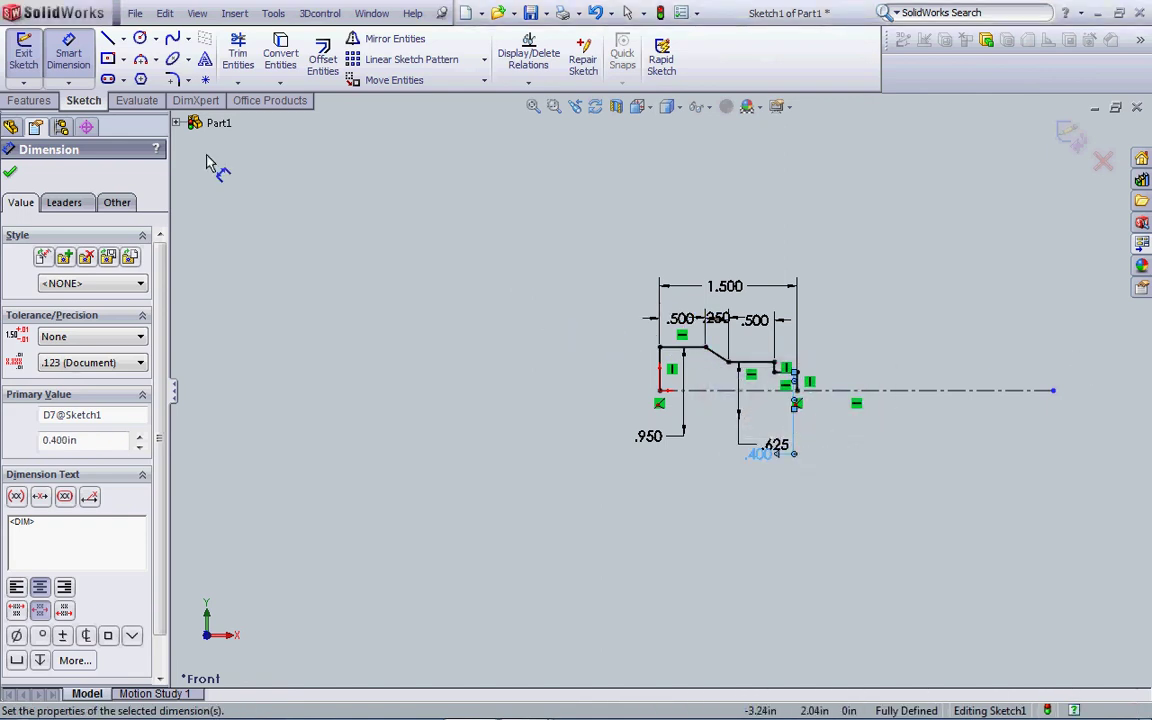
left_click(70, 73)
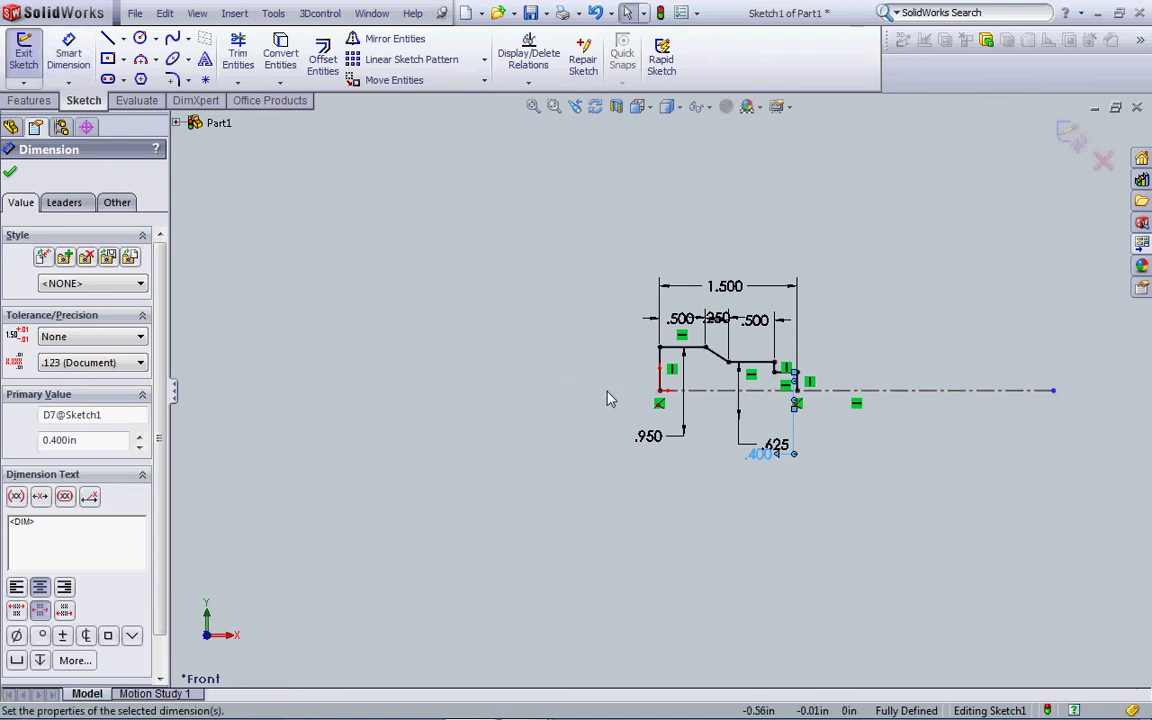
scroll(823, 407, "down", 5)
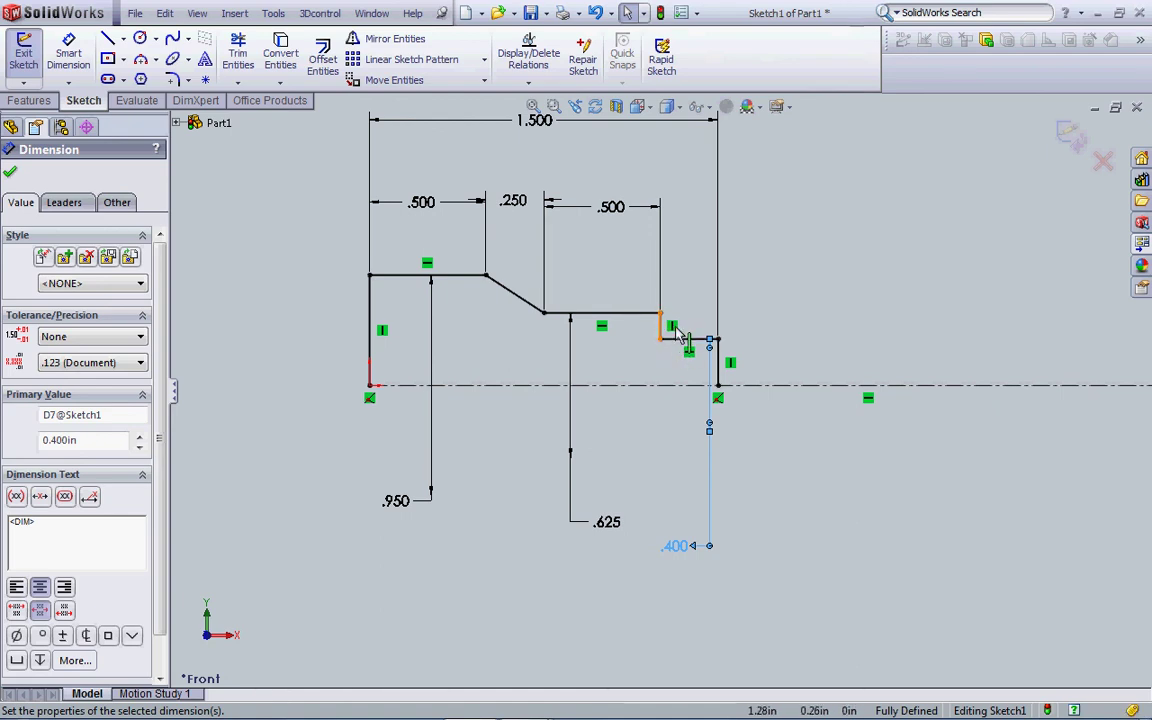
left_click(10, 172)
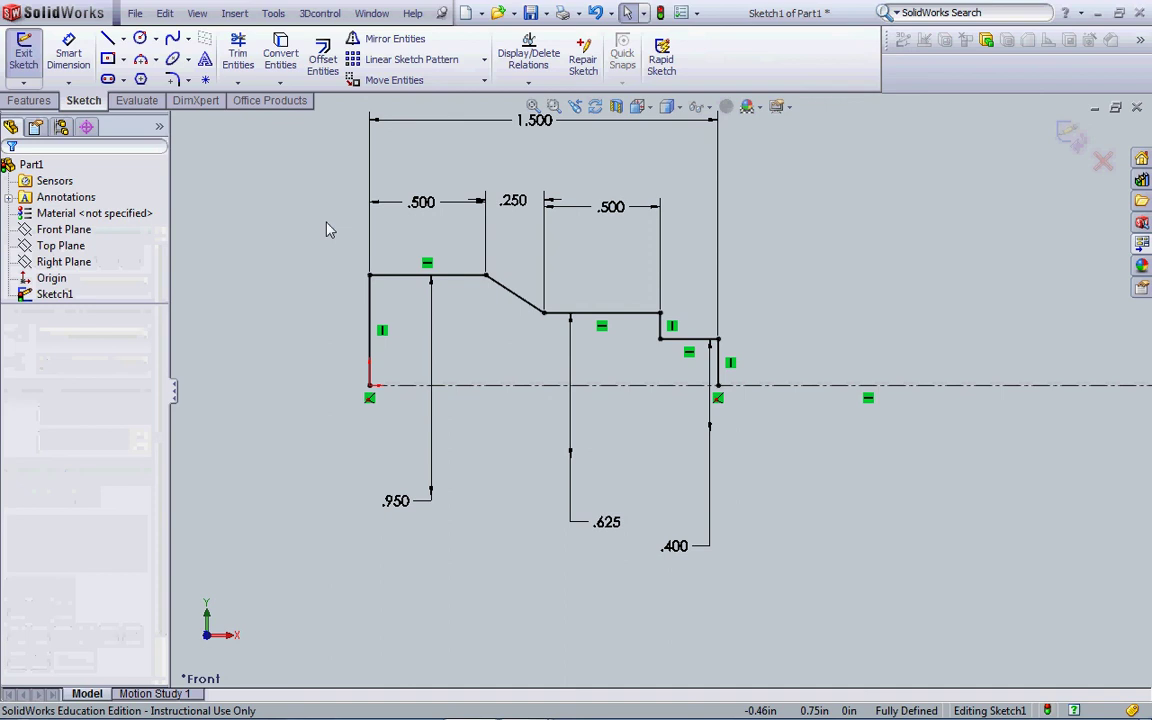
Add a .100-radius sketch fillet where the short vertical line meets the small step
left_click(188, 82)
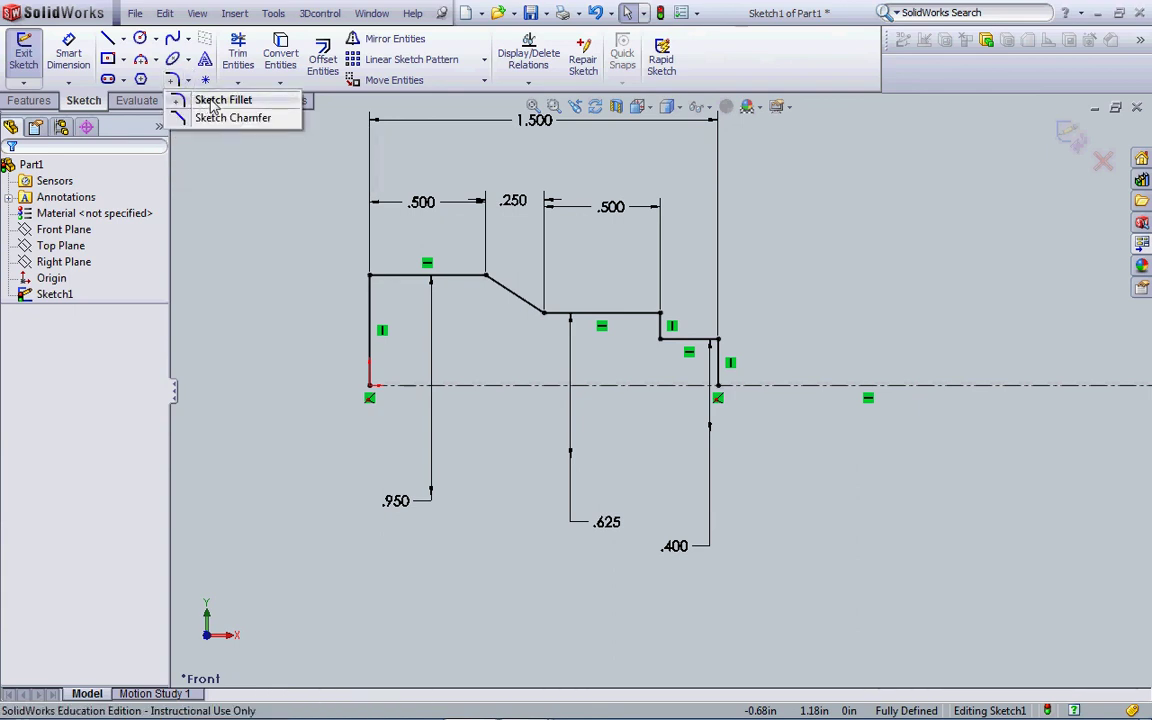
left_click(219, 101)
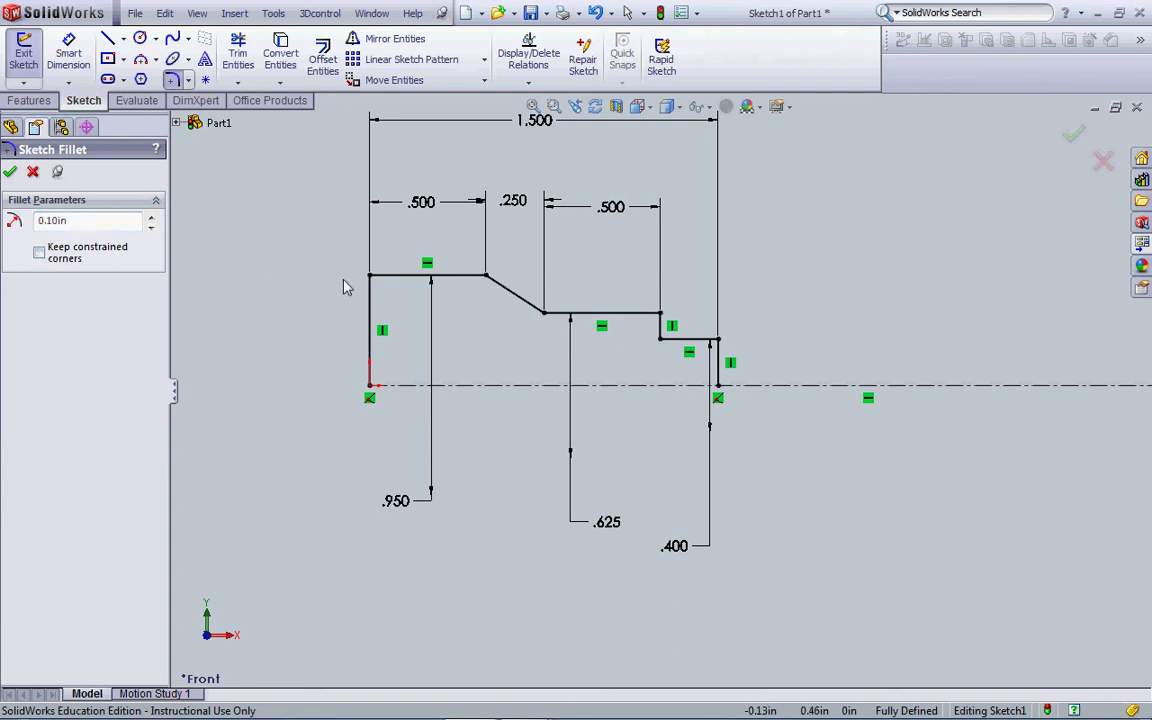
left_click(662, 330)
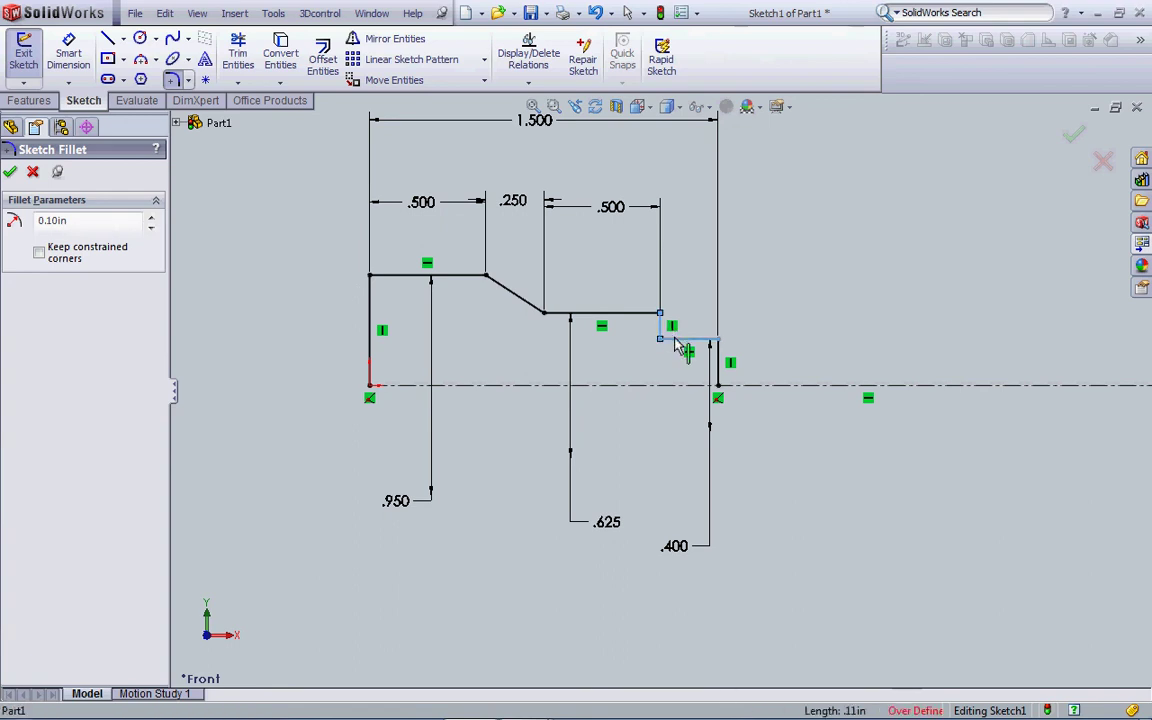
left_click(682, 343)
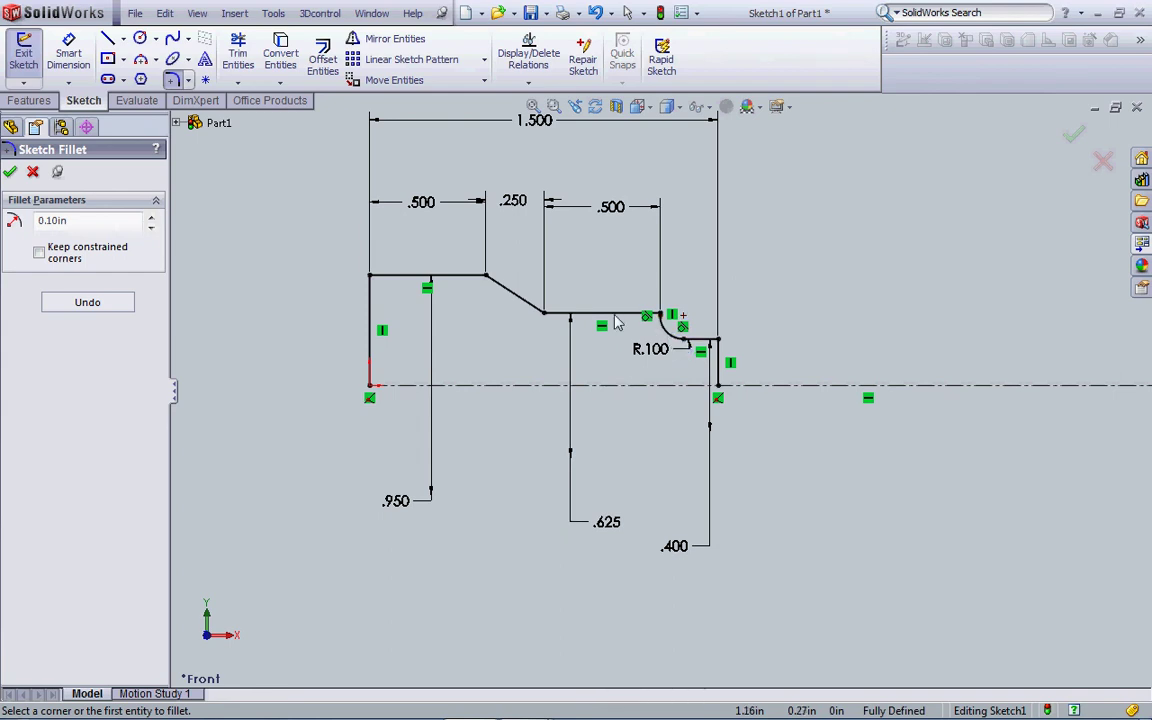
left_click(10, 173)
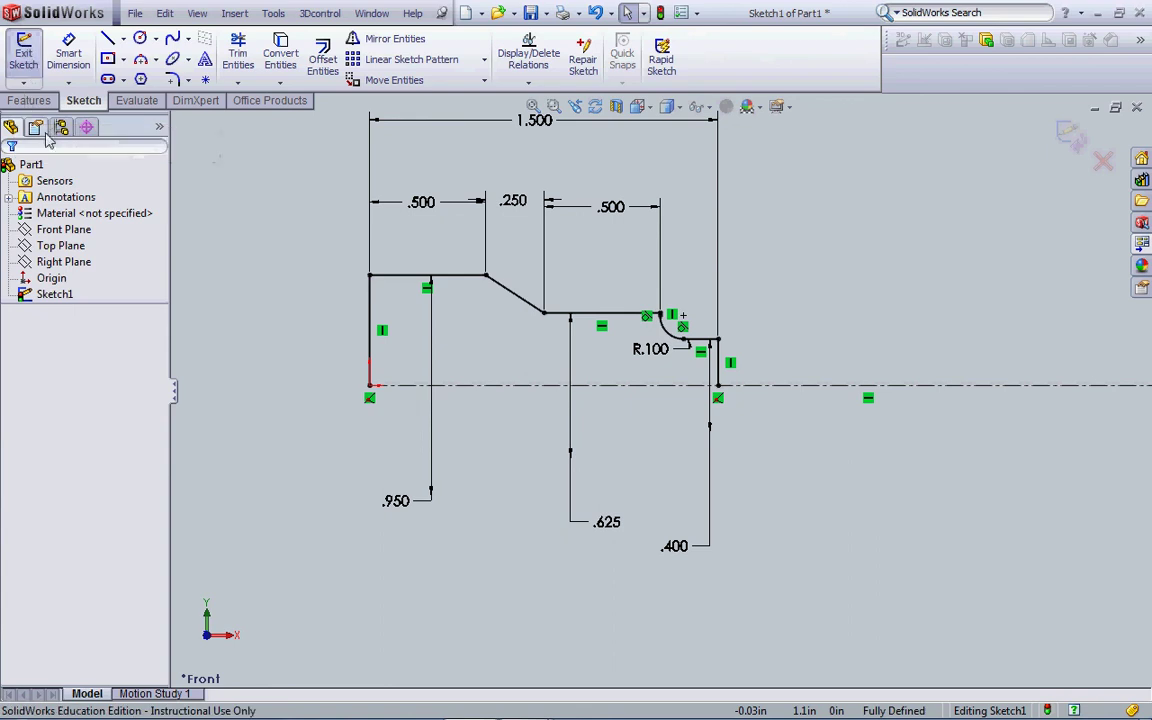
Revolve the sketch 360° about the centerline, letting SolidWorks close the open profile
left_click(30, 101)
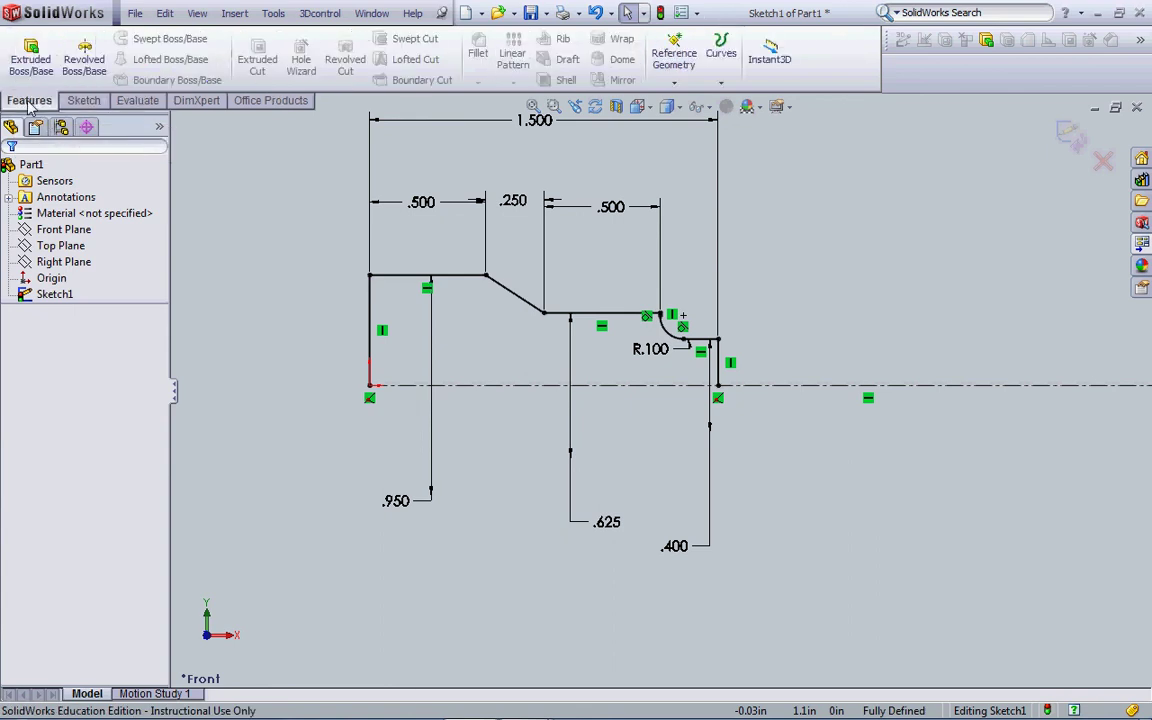
left_click(86, 63)
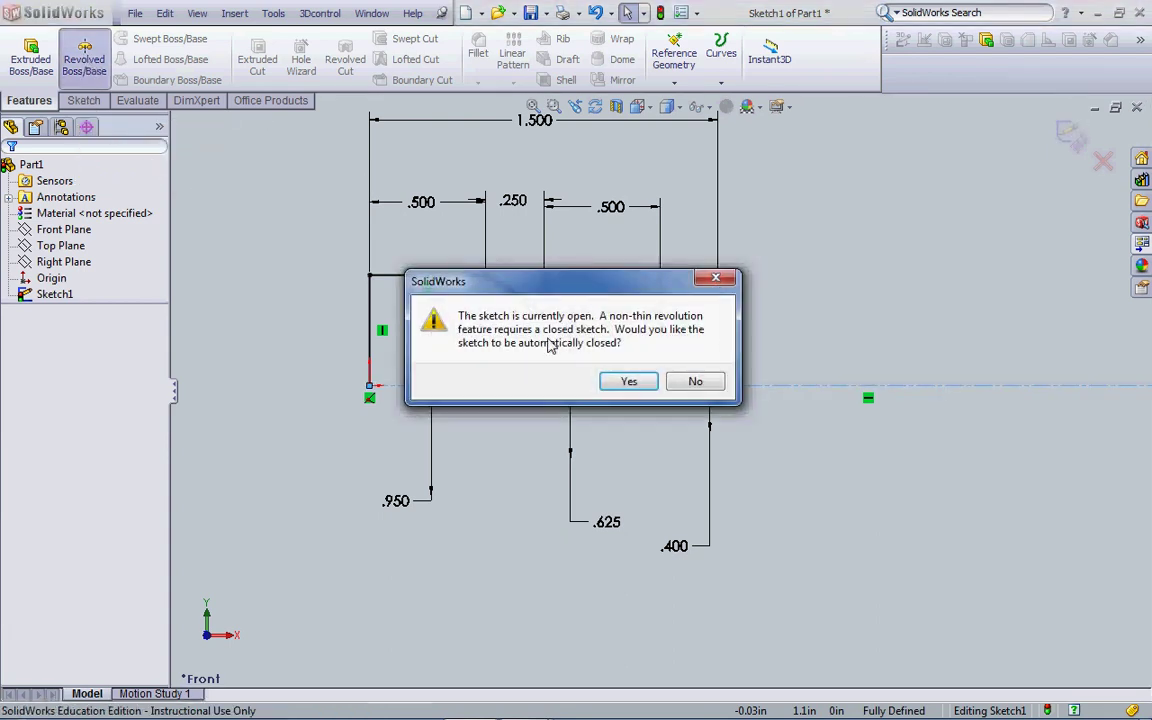
left_click(627, 383)
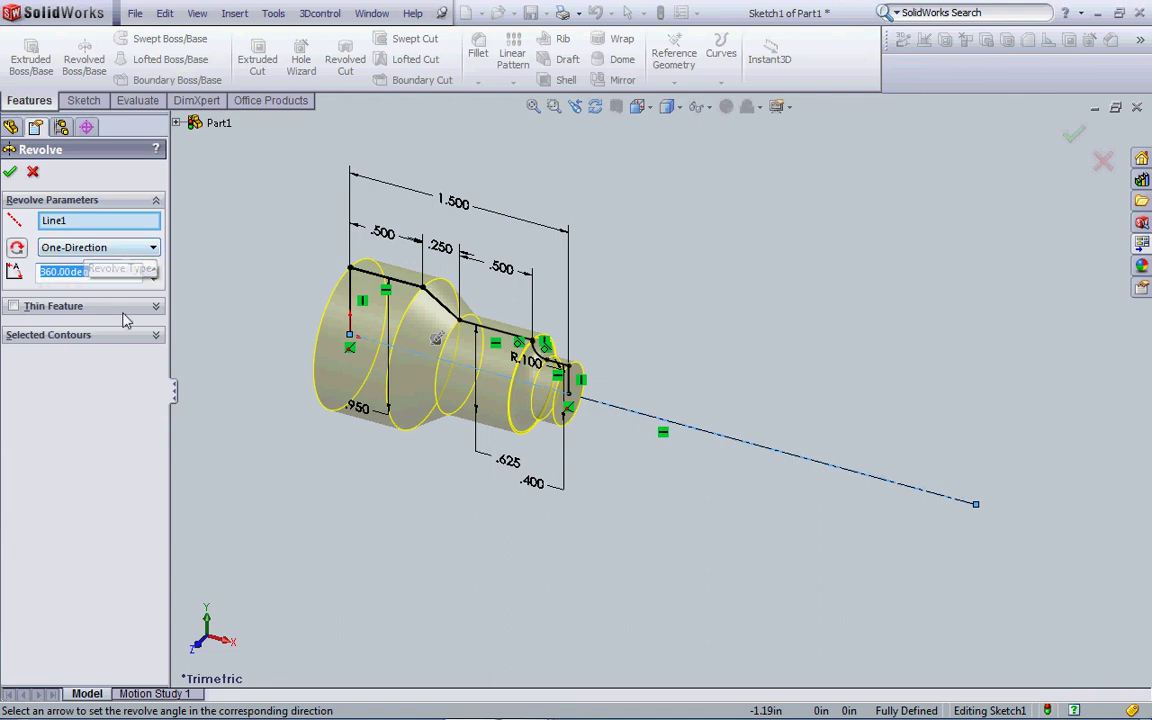
left_click(10, 171)
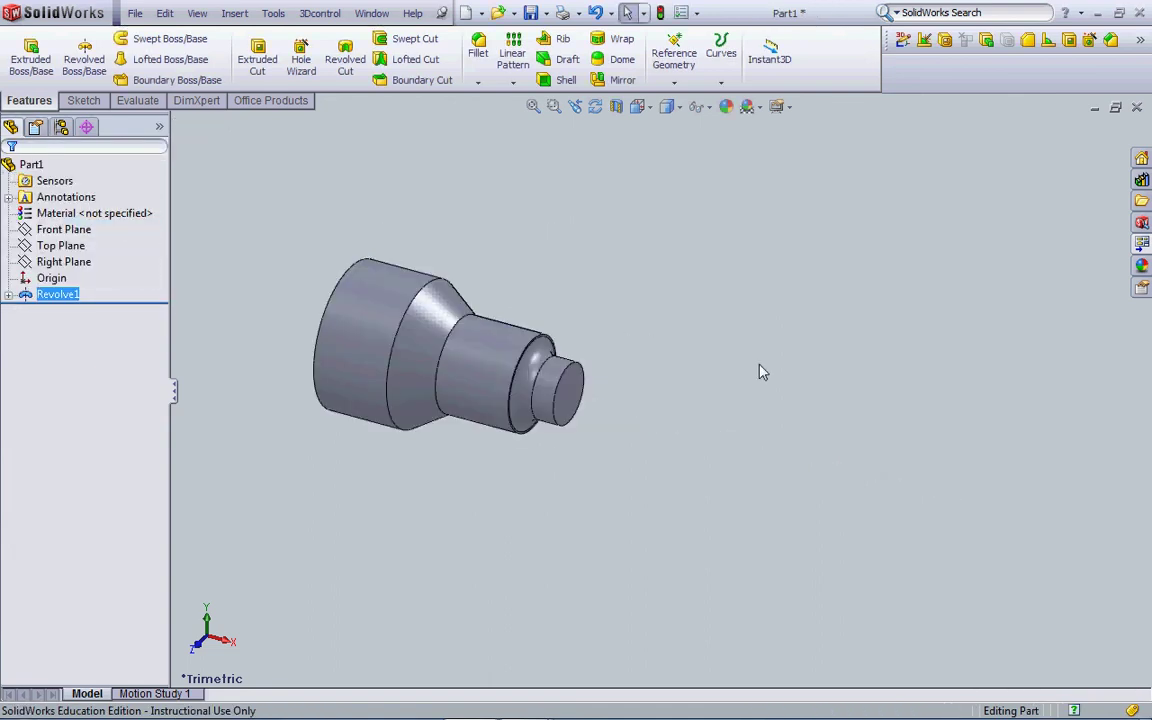
Save the part to the Desktop as 'lathe part 1'
left_click(533, 106)
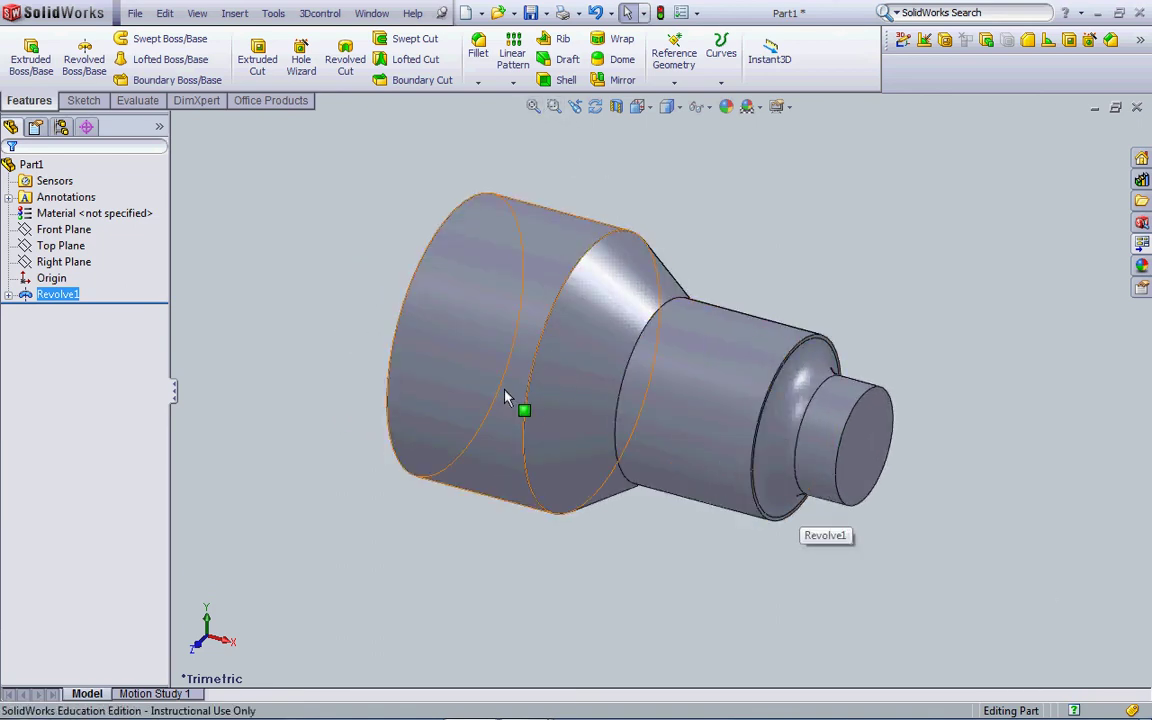
left_click(135, 13)
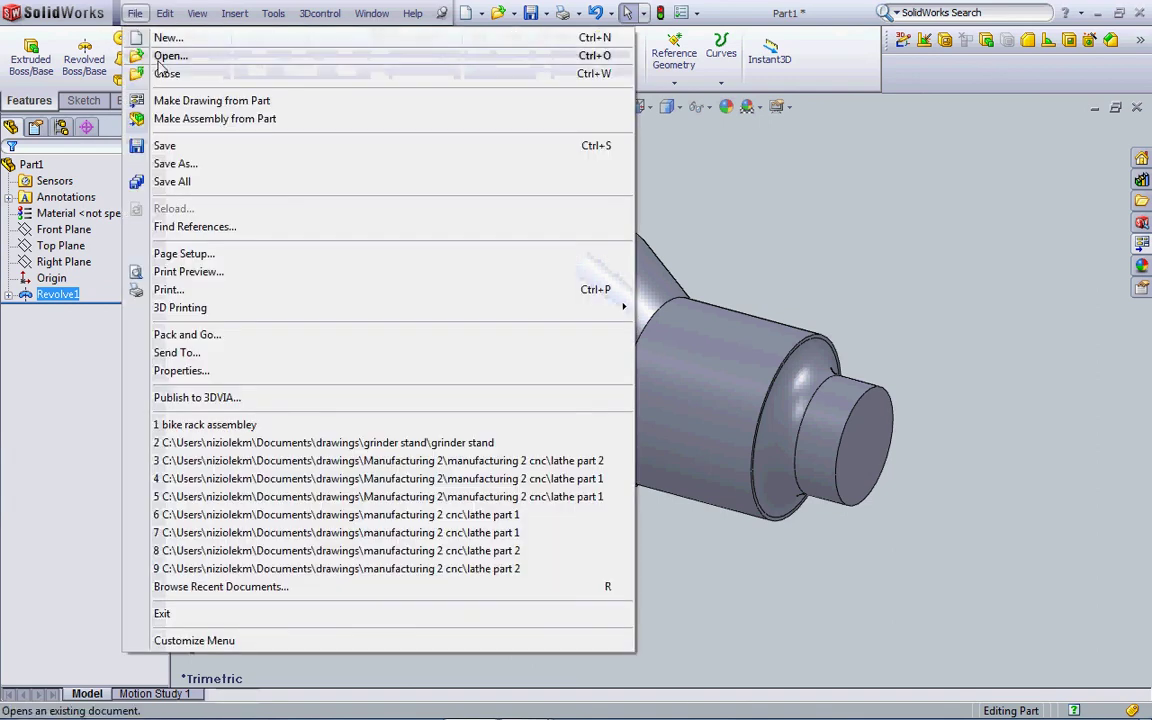
left_click(186, 160)
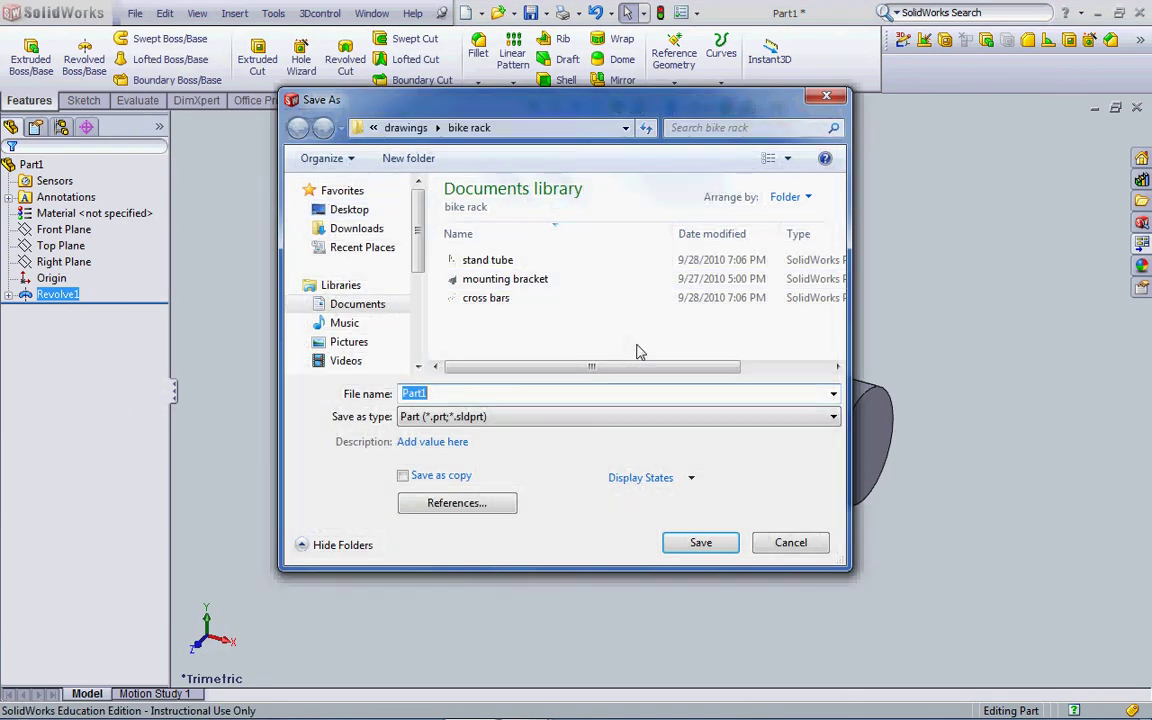
left_click(350, 210)
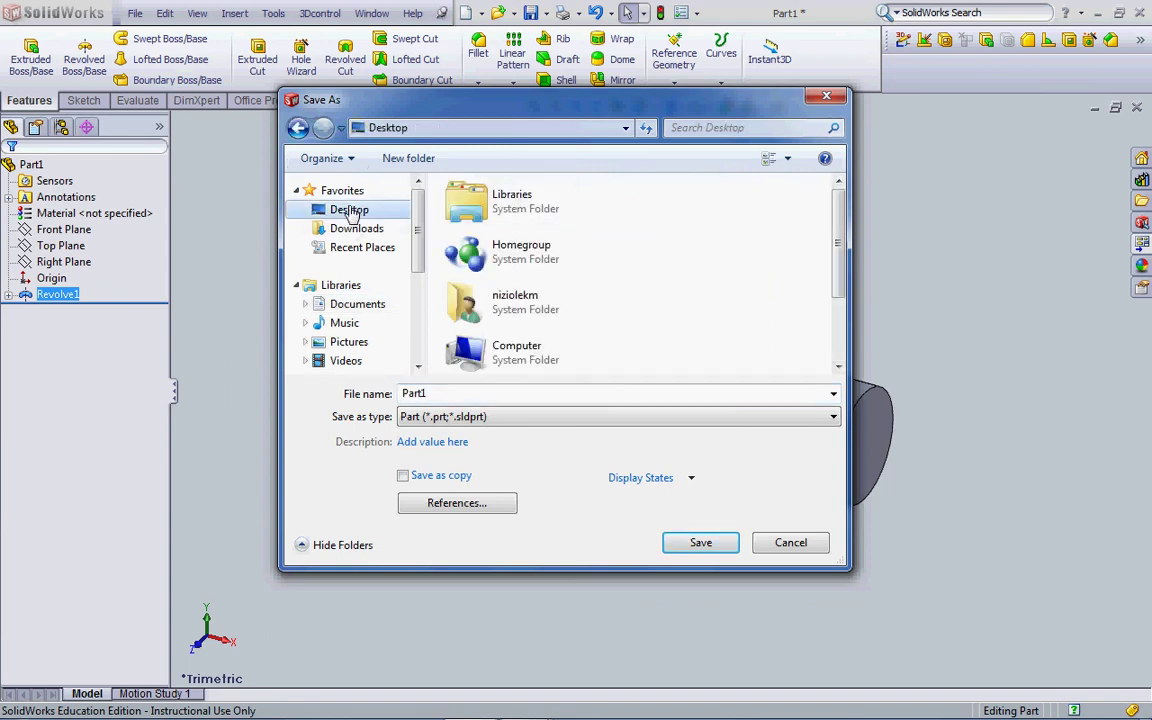
double_click(404, 392)
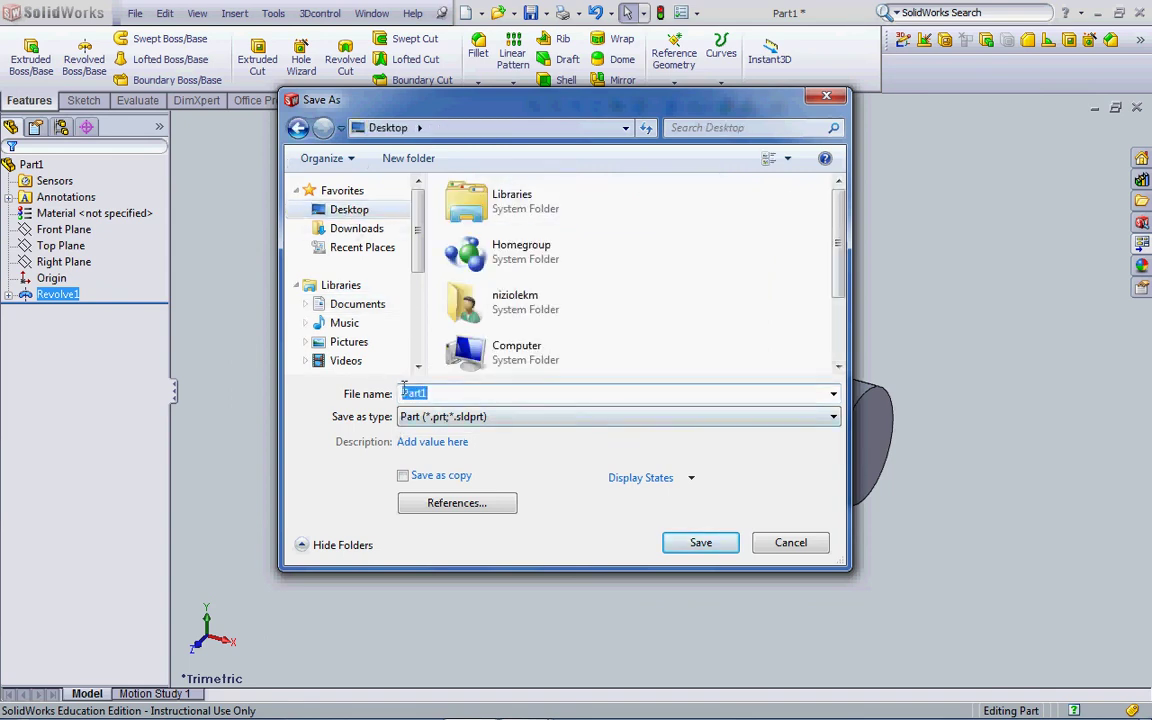
type("lathe p")
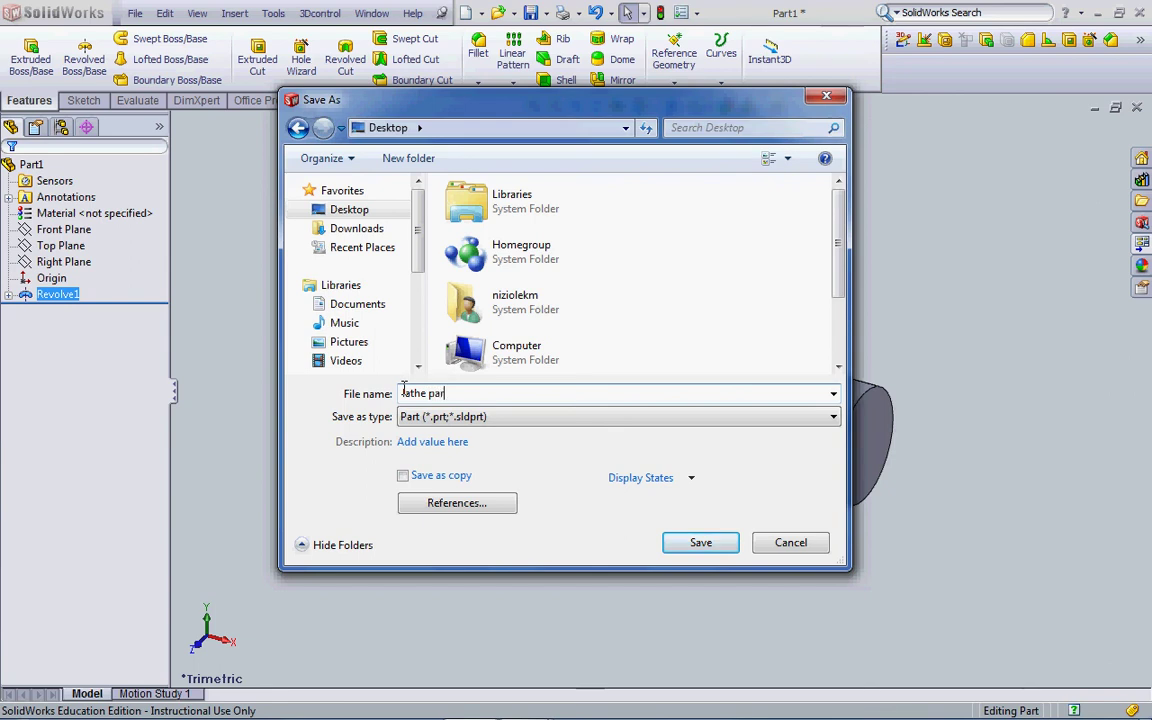
left_click(703, 545)
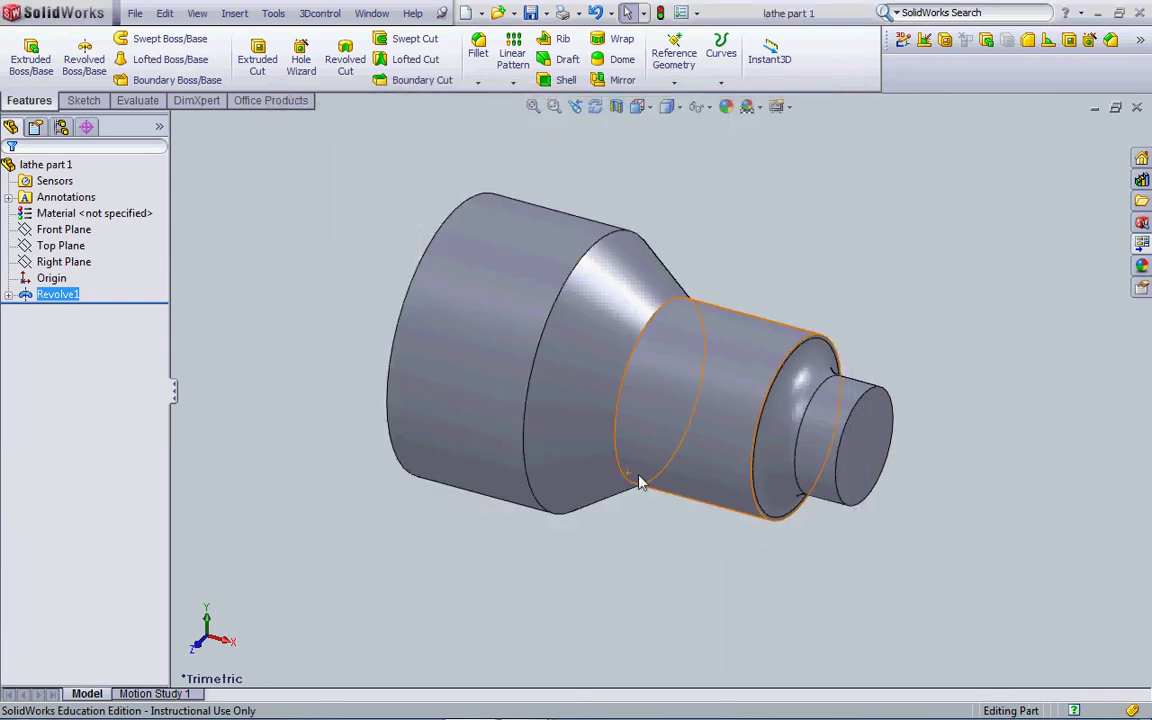